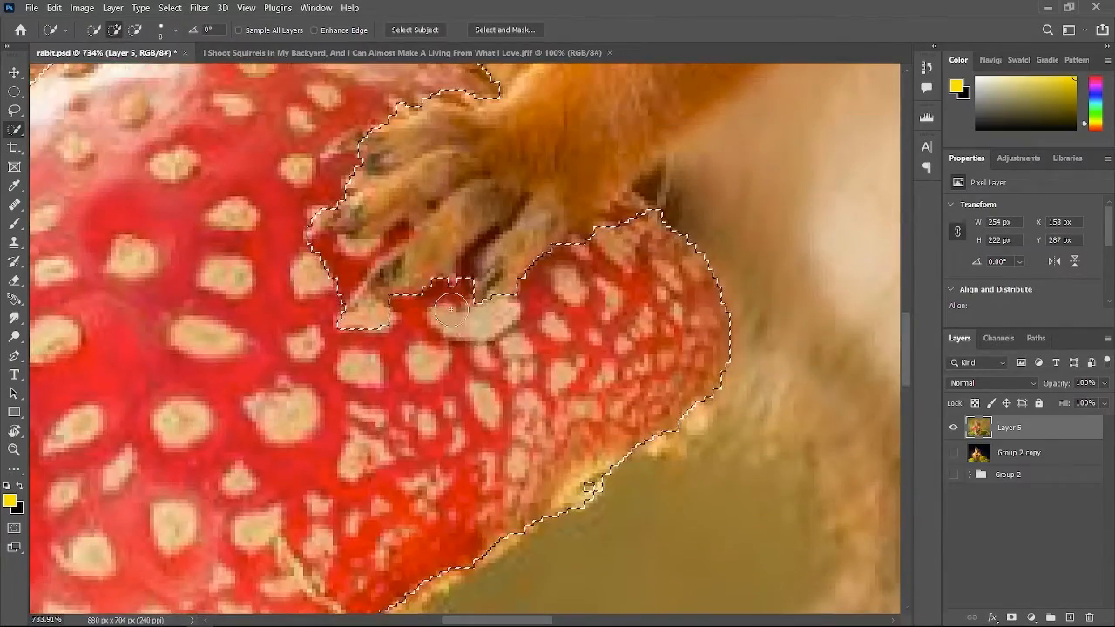
# Step: Refine the quick selection of the mushroom cap around the squirrel's front paw so the paw's fingers are excluded
pyautogui.scroll(-2, 359, 303)
pyautogui.moveTo(362, 301); pyautogui.dragTo(380, 255)
pyautogui.click(441, 185)
pyautogui.keyDown('alt'); pyautogui.click(462, 196); pyautogui.keyUp('alt')
pyautogui.keyDown('alt'); pyautogui.click(418, 178); pyautogui.keyUp('alt')
pyautogui.moveTo(416, 175); pyautogui.dragTo(390, 163)
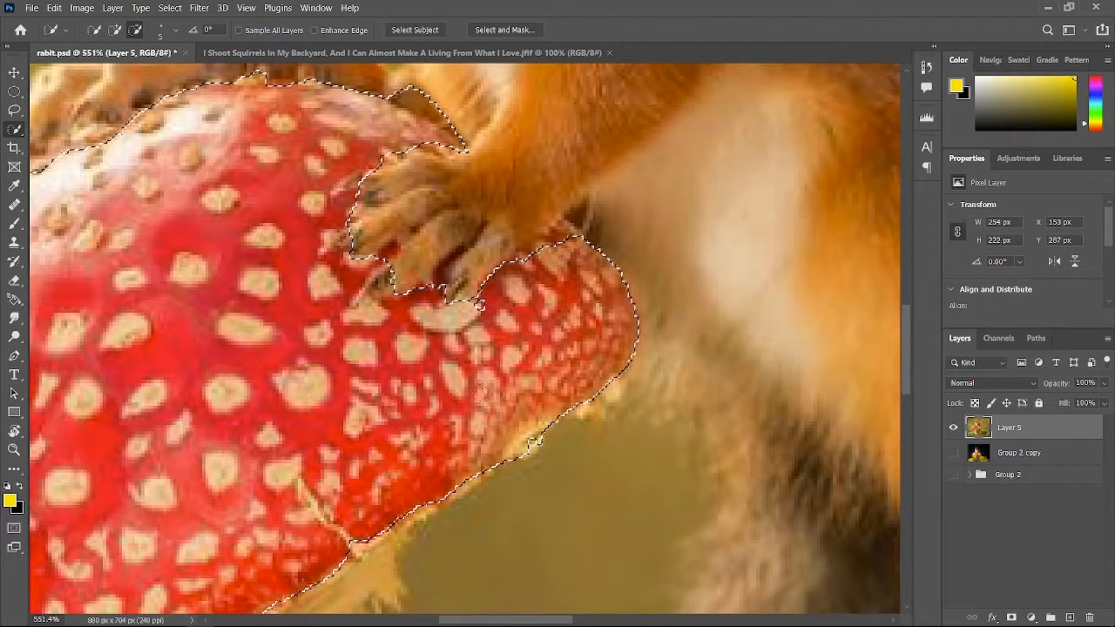
pyautogui.click(115, 31)
pyautogui.hotkey('ctrl', '0')
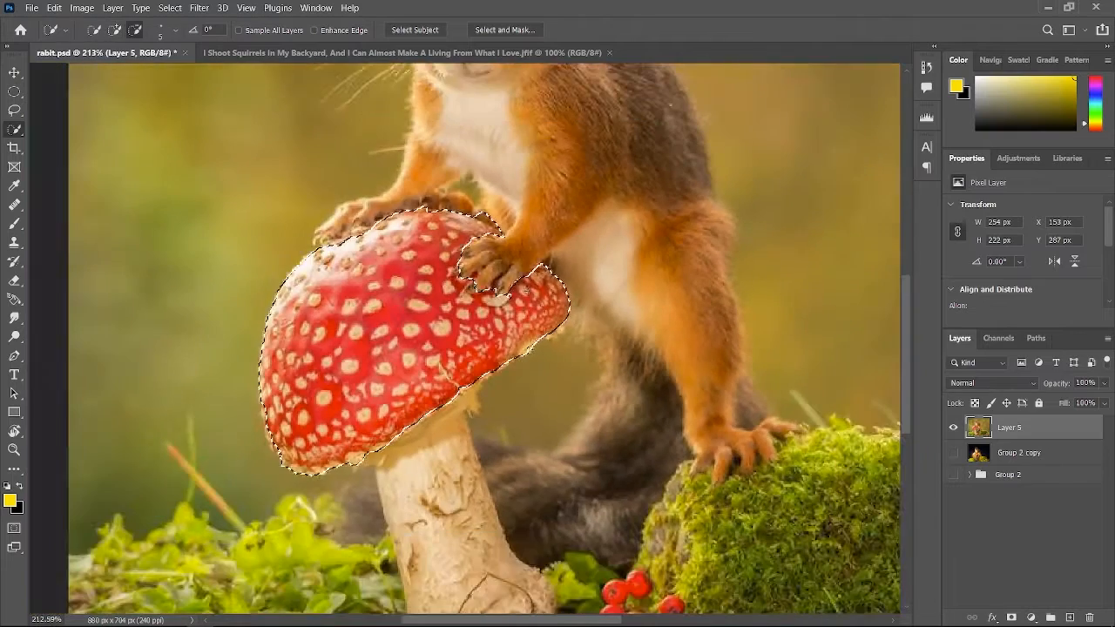
# Step: Check the cap's edge in Select and Mask and output the selection as a new layer with a layer mask
pyautogui.click(506, 30)
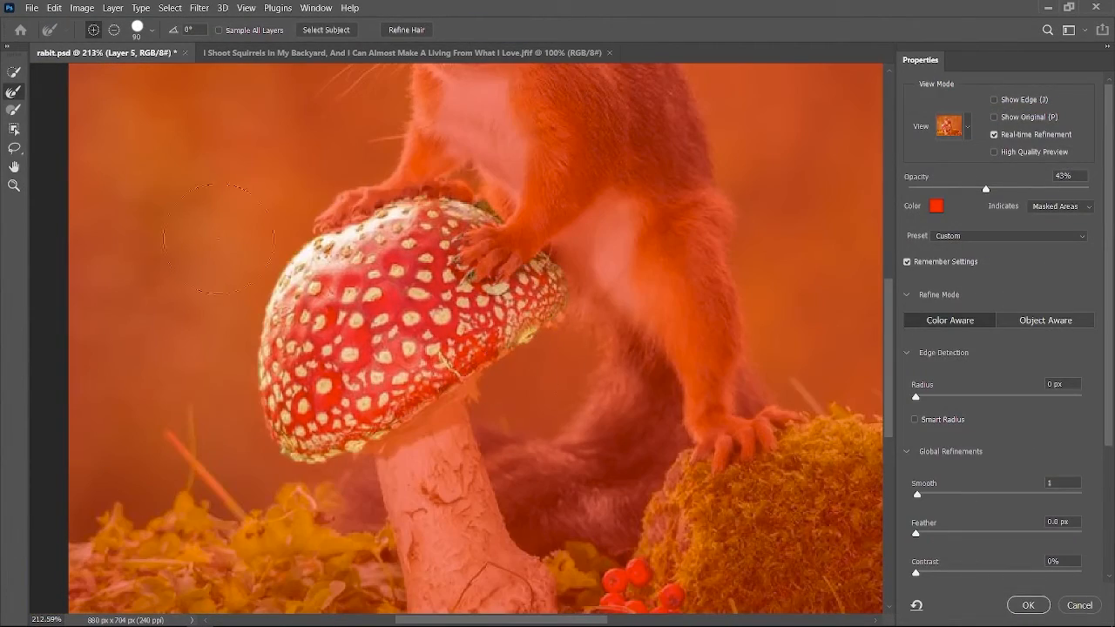
pyautogui.scroll(3, 397, 330)
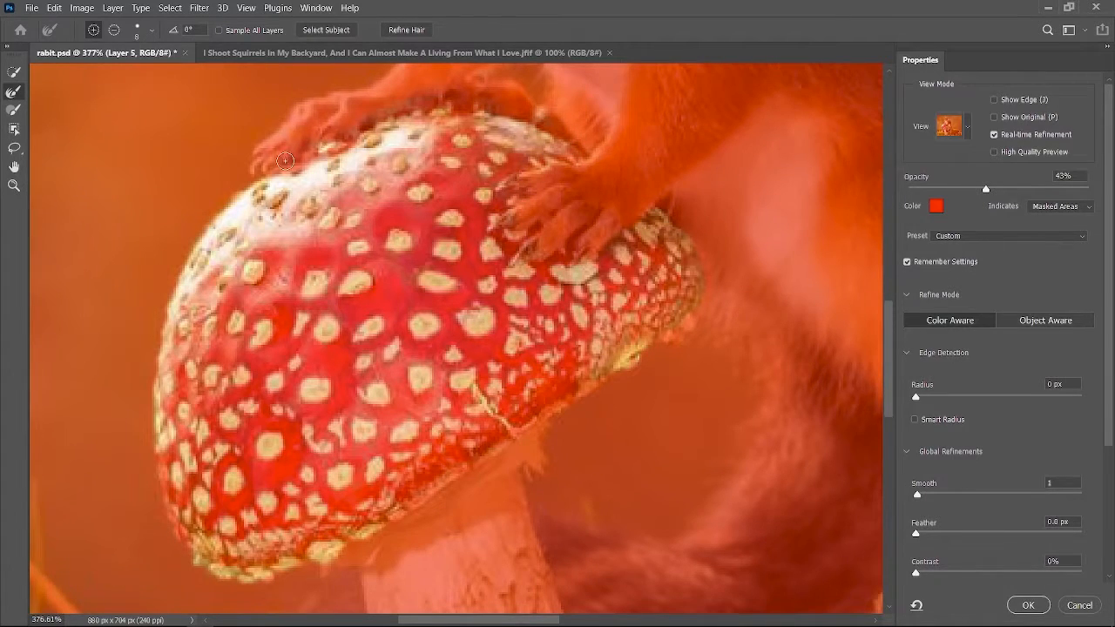
pyautogui.hotkey('ctrl', '0')
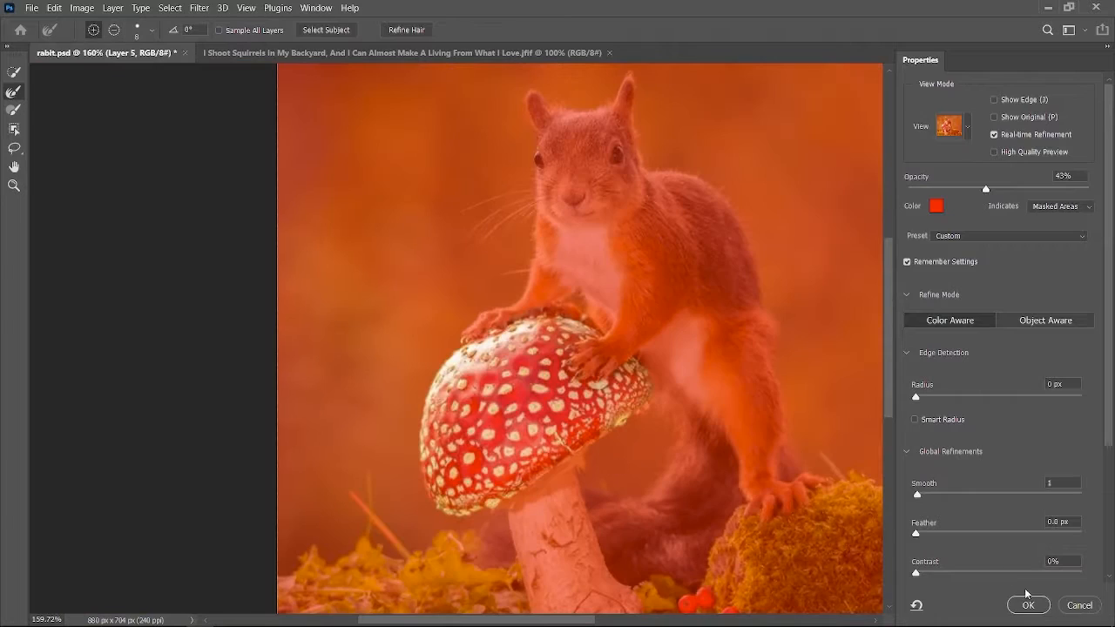
pyautogui.click(1026, 604)
# Step: Make Layer 5 visible again and quick-select the squirrel's head, body and hind leg down to the foot on the mossy stone
pyautogui.click(954, 453)
pyautogui.click(982, 458)
pyautogui.scroll(5, 234, 215)
pyautogui.moveTo(431, 264)
pyautogui.mouseDown()
pyautogui.moveTo(514, 218)
pyautogui.moveTo(512, 89)
pyautogui.mouseUp()
pyautogui.scroll(1, 512, 88)
pyautogui.moveTo(585, 305)
pyautogui.mouseDown()
pyautogui.moveTo(661, 351)
pyautogui.moveTo(540, 444)
pyautogui.mouseUp()
pyautogui.scroll(-4, 700, 407)
pyautogui.moveTo(700, 407); pyautogui.dragTo(729, 516)
pyautogui.scroll(-3, 728, 516)
pyautogui.moveTo(725, 466)
pyautogui.mouseDown()
pyautogui.moveTo(729, 512)
pyautogui.moveTo(770, 495)
pyautogui.moveTo(792, 501)
pyautogui.mouseUp()
pyautogui.scroll(-2, 728, 513)
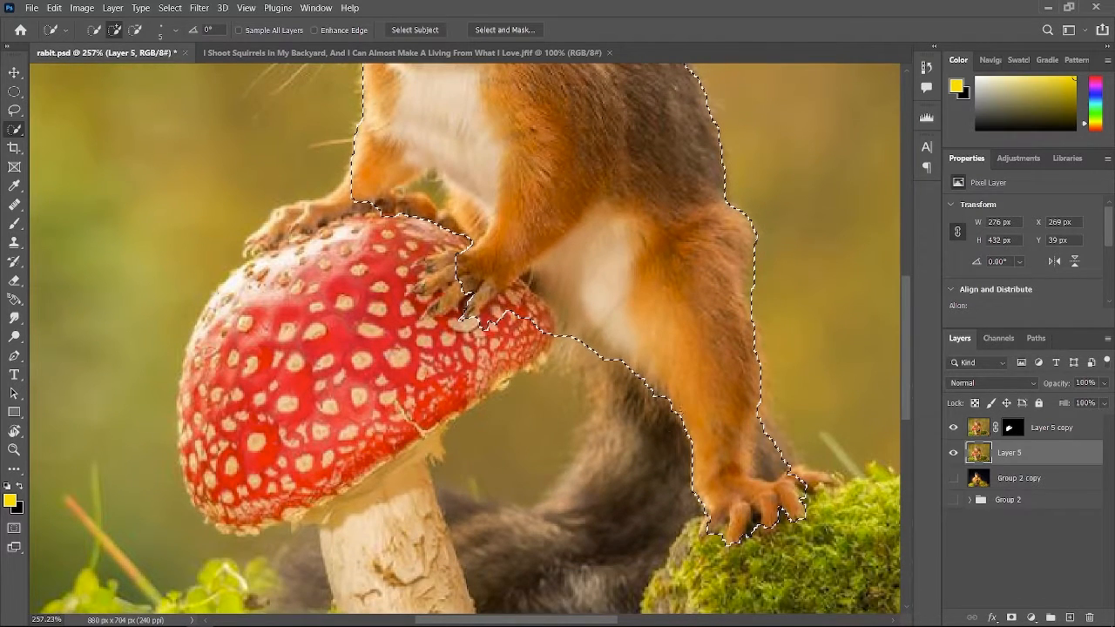
# Step: Add both front paws resting on the mushroom cap to the squirrel selection
pyautogui.moveTo(473, 293); pyautogui.dragTo(447, 311)
pyautogui.scroll(3, 448, 310)
pyautogui.moveTo(361, 239); pyautogui.dragTo(259, 286)
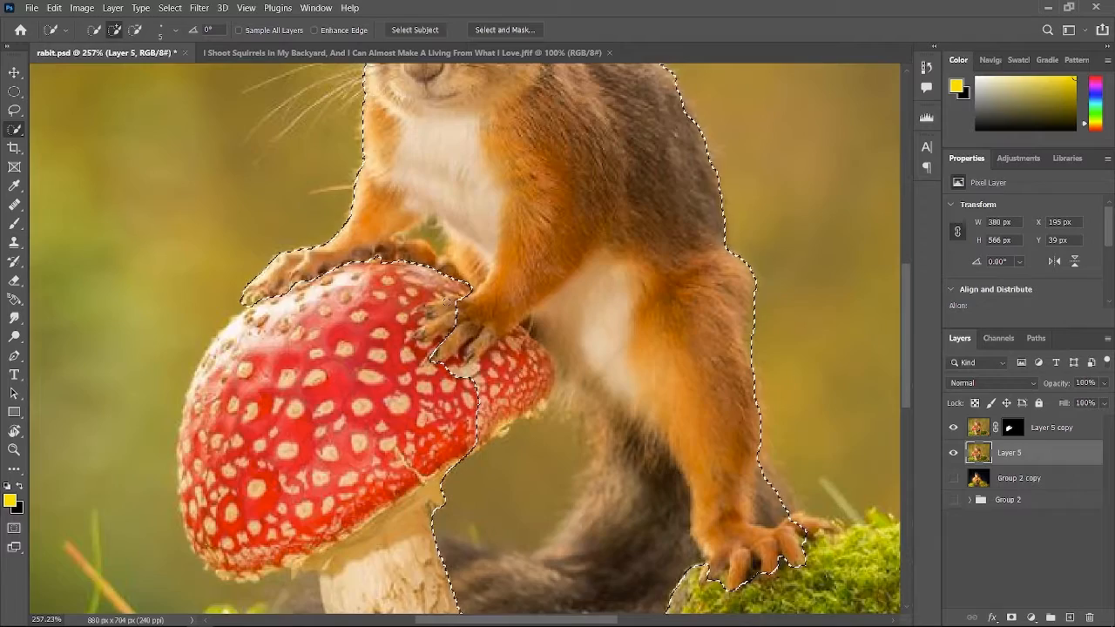
# Step: Subtract the background gaps between the front legs and inside the tail's curve, and correct the selection around the near paw's fingers
pyautogui.scroll(1, 261, 284)
pyautogui.click(135, 30)
pyautogui.moveTo(429, 284); pyautogui.dragTo(434, 293)
pyautogui.moveTo(508, 514); pyautogui.dragTo(533, 529)
pyautogui.scroll(-3, 533, 529)
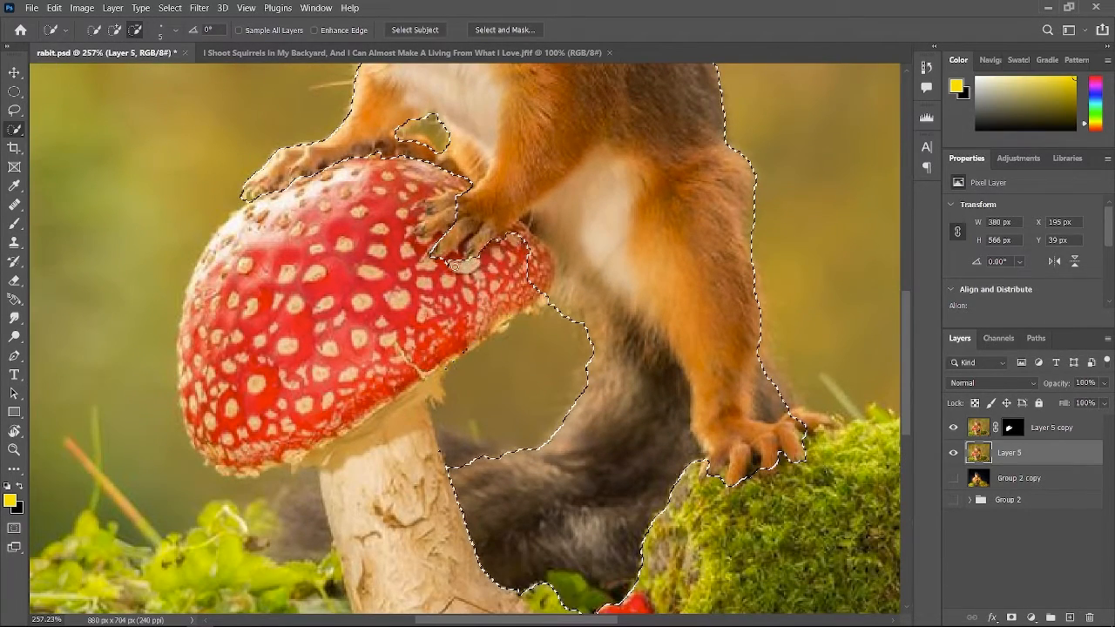
pyautogui.moveTo(449, 242); pyautogui.dragTo(412, 228)
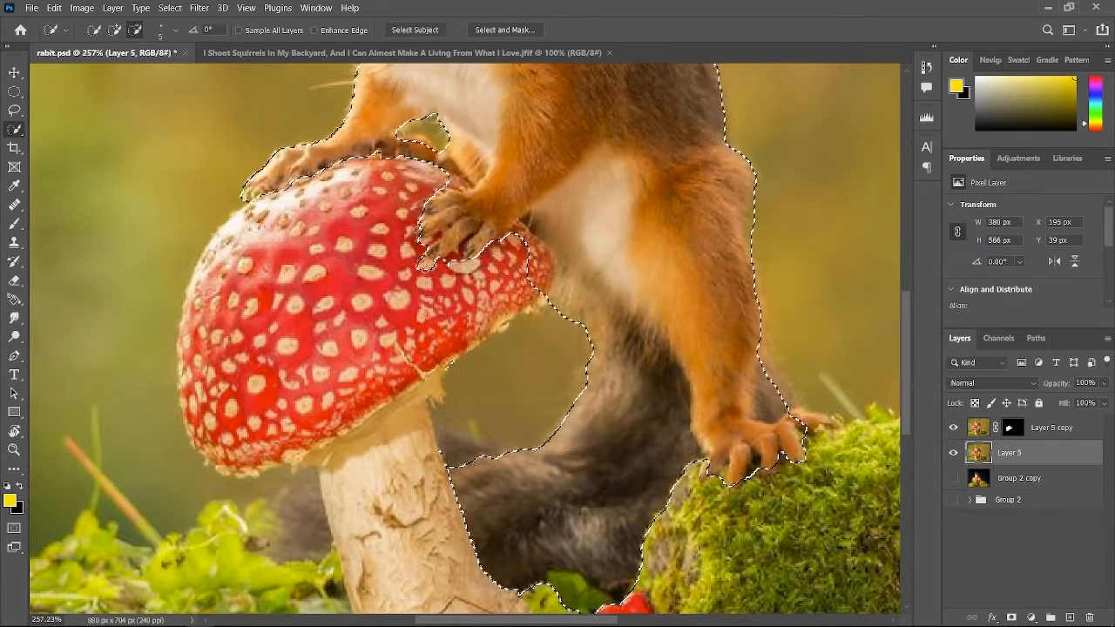
# Step: Open the squirrel selection in Select and Mask and refine its edge around the near paw, the belly and the tail's inner curve
pyautogui.scroll(1, 410, 253)
pyautogui.click(511, 30)
pyautogui.scroll(3, 433, 171)
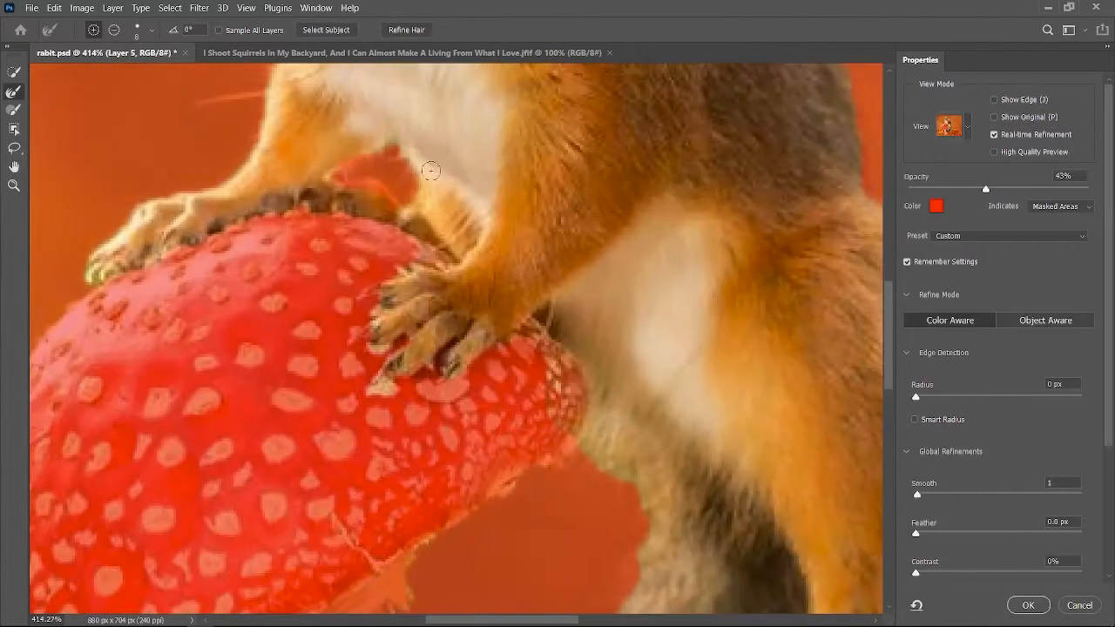
pyautogui.scroll(-1, 504, 254)
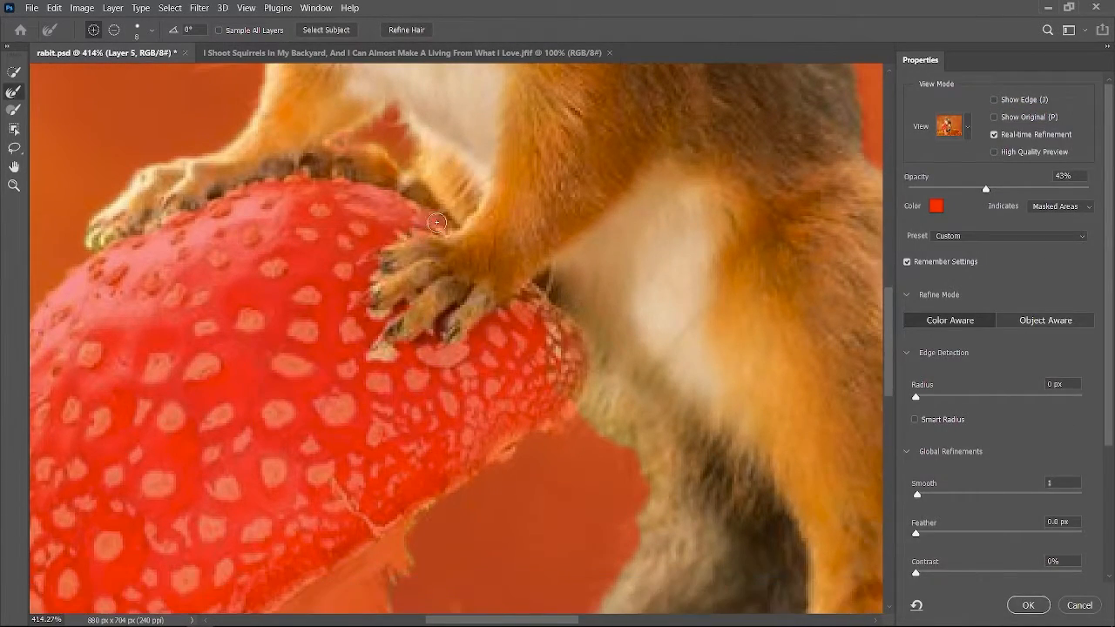
pyautogui.scroll(-2, 564, 302)
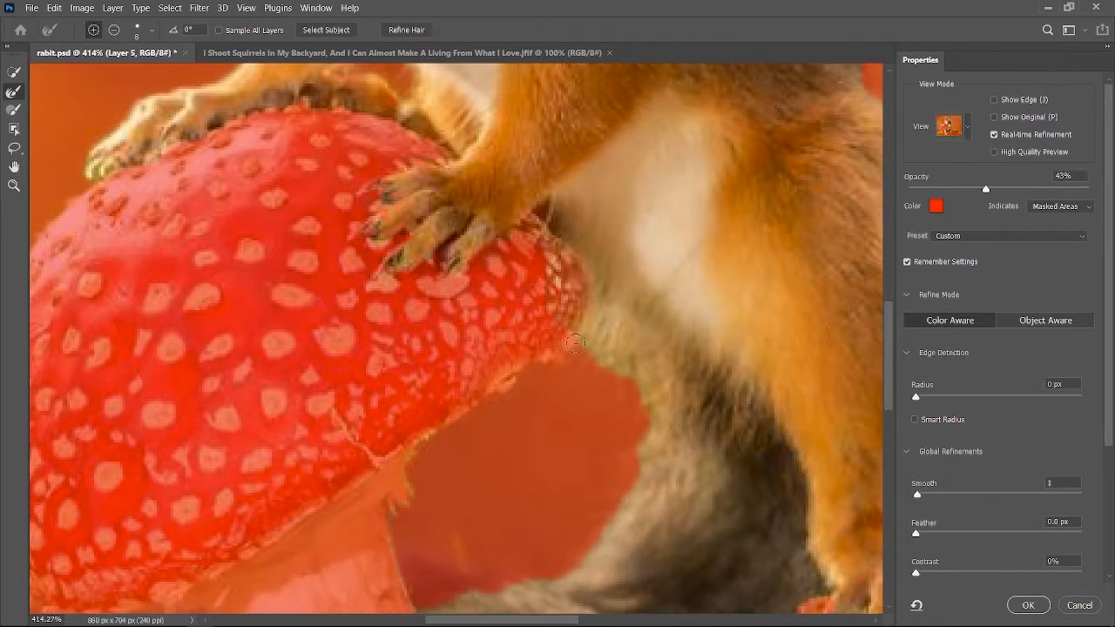
pyautogui.scroll(-3, 593, 478)
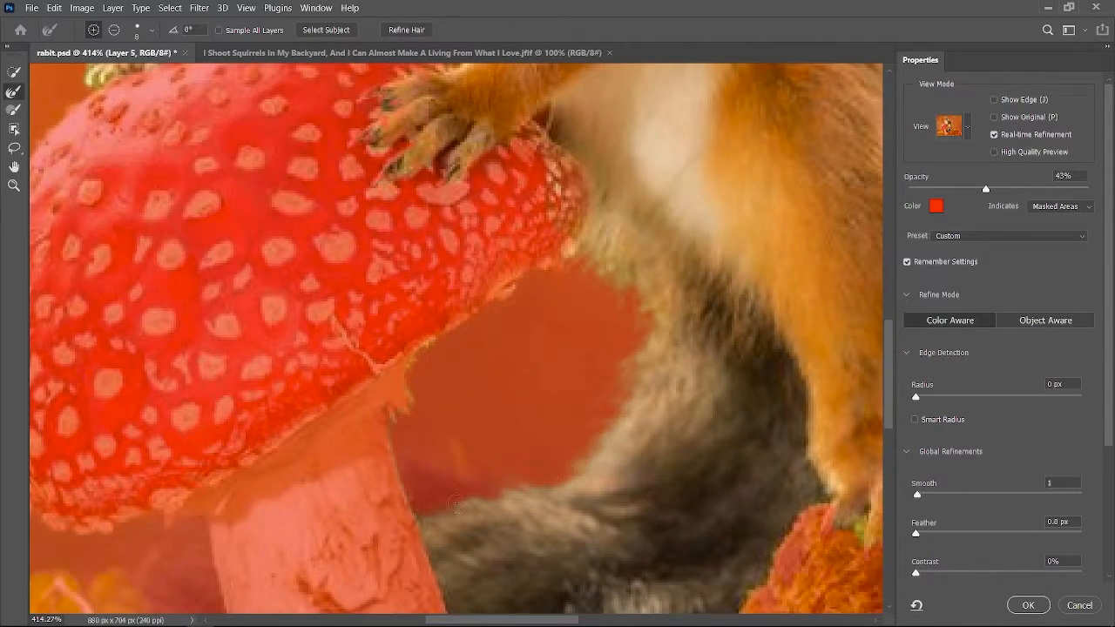
pyautogui.scroll(-3, 425, 514)
# Step: Refine the selection edge along the far front paw, chest, whiskers and ears
pyautogui.scroll(5, 274, 355)
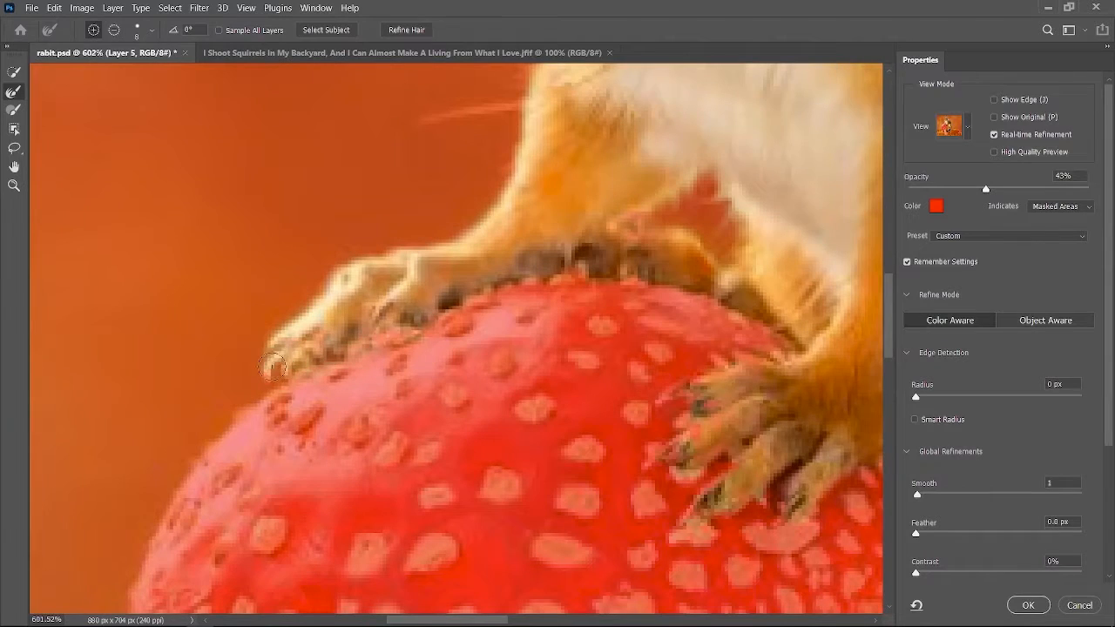
pyautogui.scroll(-3, 462, 227)
pyautogui.scroll(2, 536, 204)
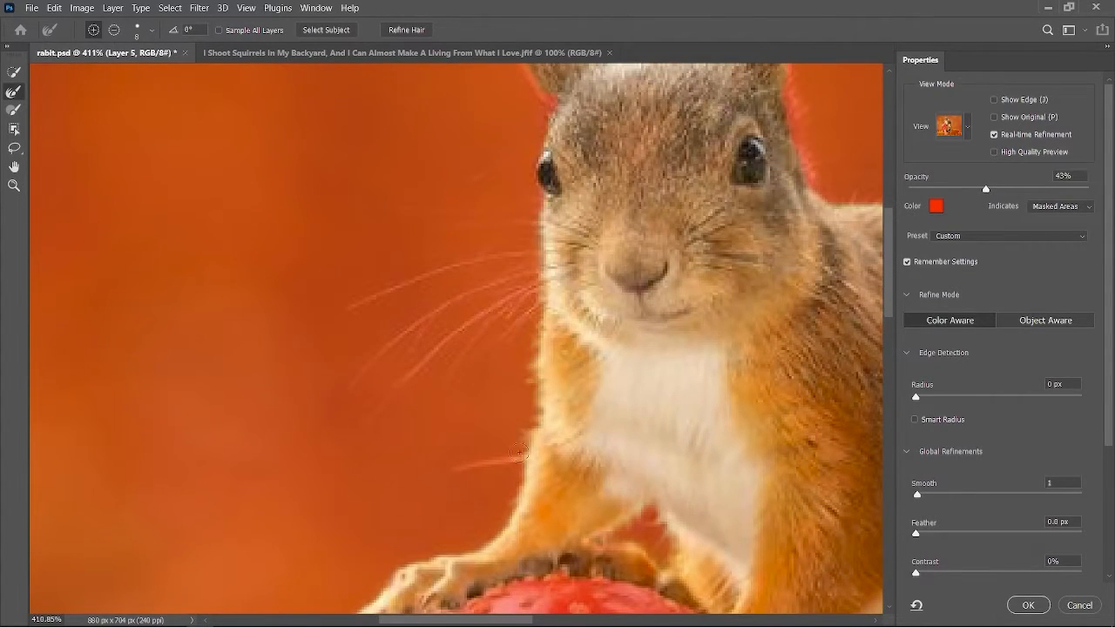
pyautogui.scroll(4, 533, 217)
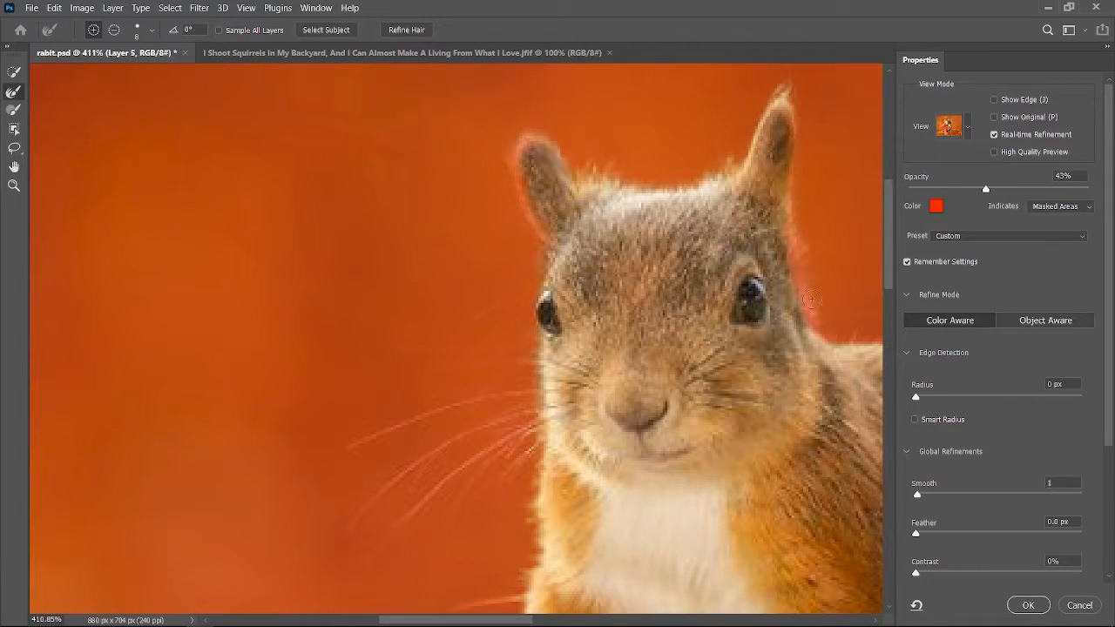
# Step: Refine the selection edge along the squirrel's neck, back and hind leg down to the foot
pyautogui.hscroll(5, 816, 305)
pyautogui.scroll(-2, 762, 346)
pyautogui.hscroll(5, 724, 401)
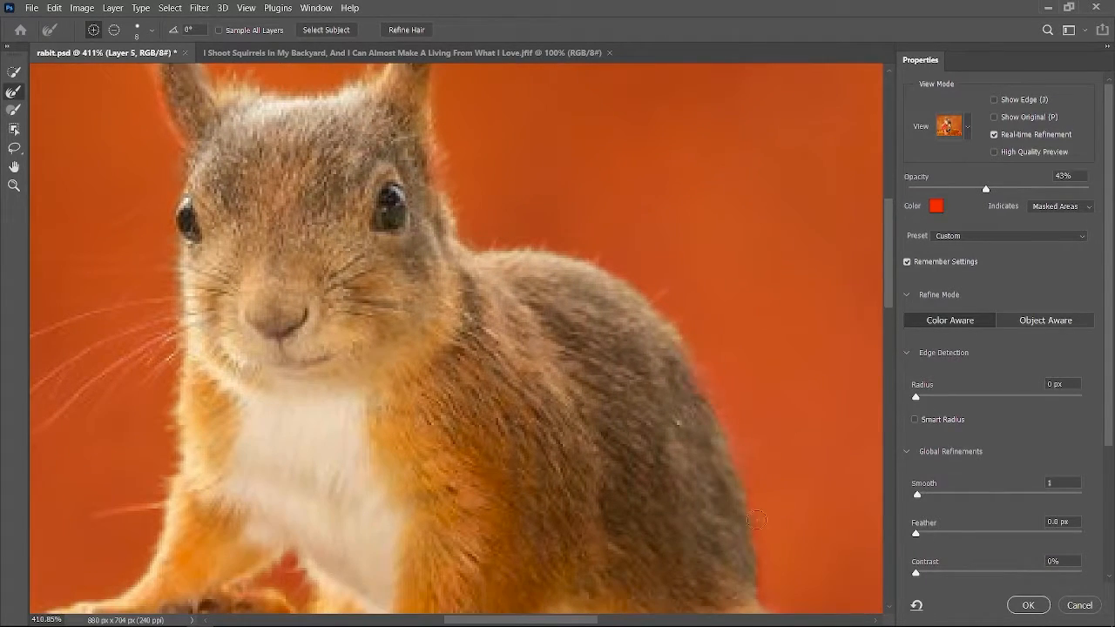
pyautogui.scroll(-8, 738, 455)
pyautogui.scroll(-1, 819, 344)
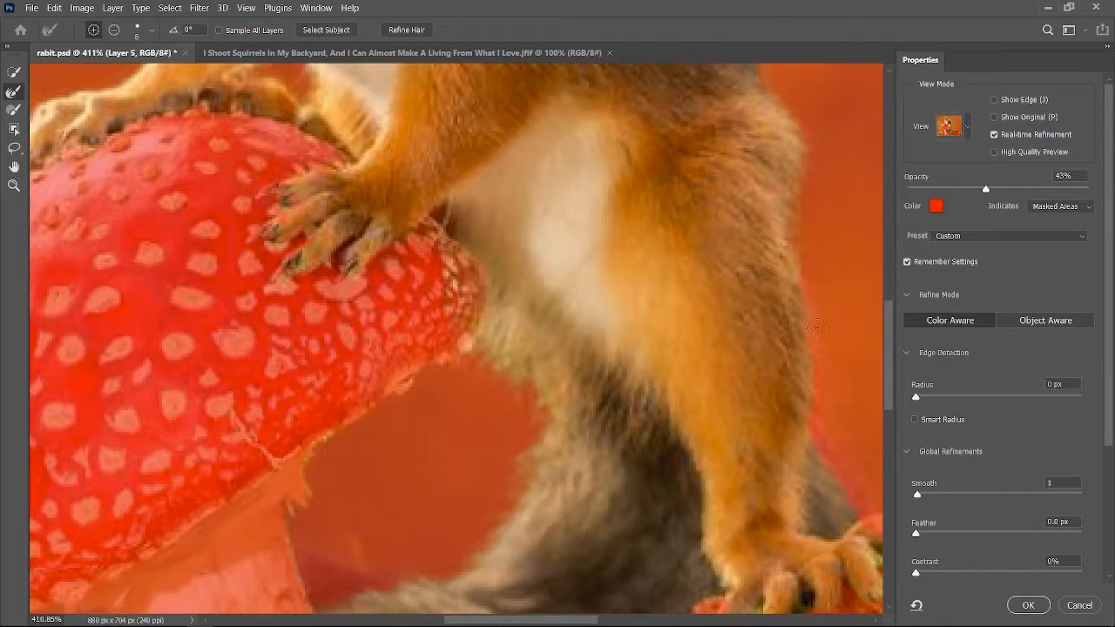
pyautogui.hscroll(3, 773, 447)
pyautogui.scroll(-2, 809, 530)
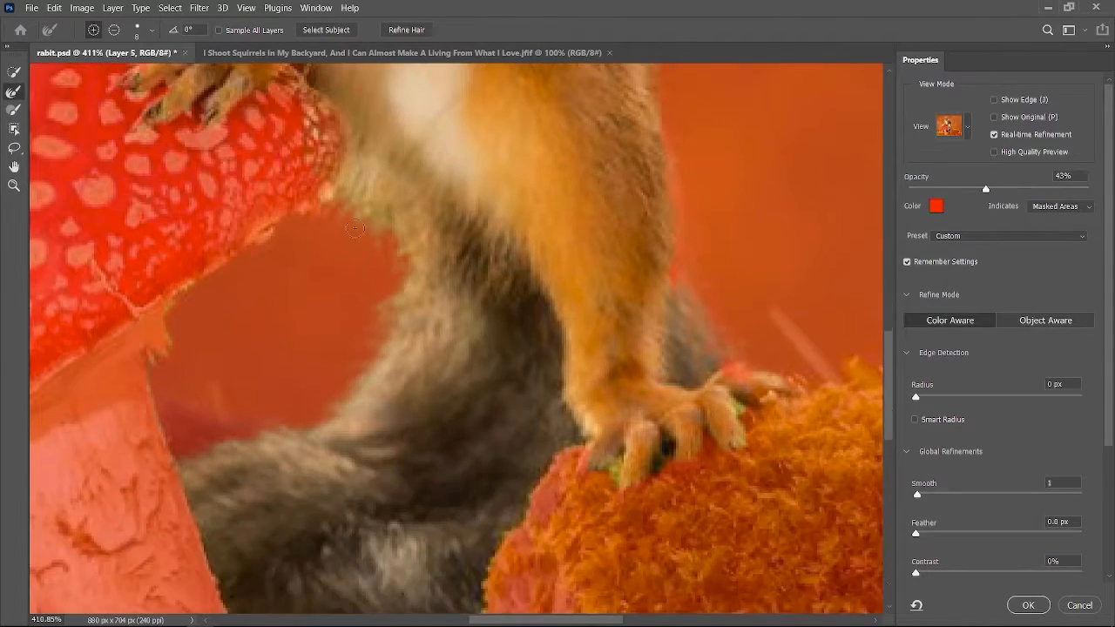
# Step: Refine the tail's edges on both sides of the mushroom stem and output the squirrel as a new layer with a layer mask
pyautogui.scroll(-7, 351, 483)
pyautogui.scroll(7, 377, 510)
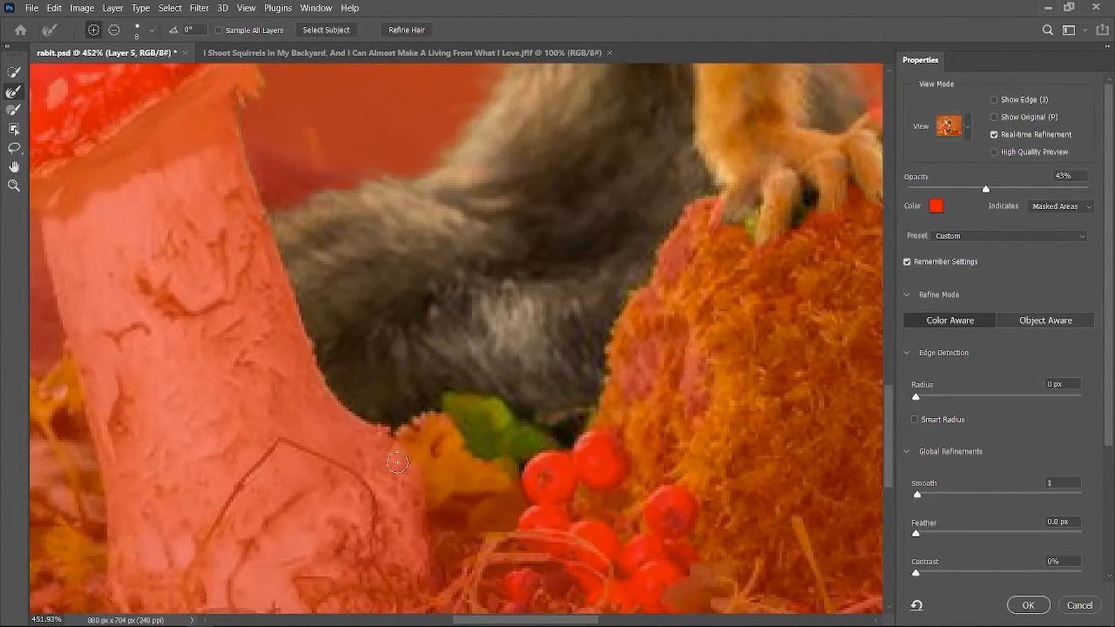
pyautogui.scroll(-5, 471, 453)
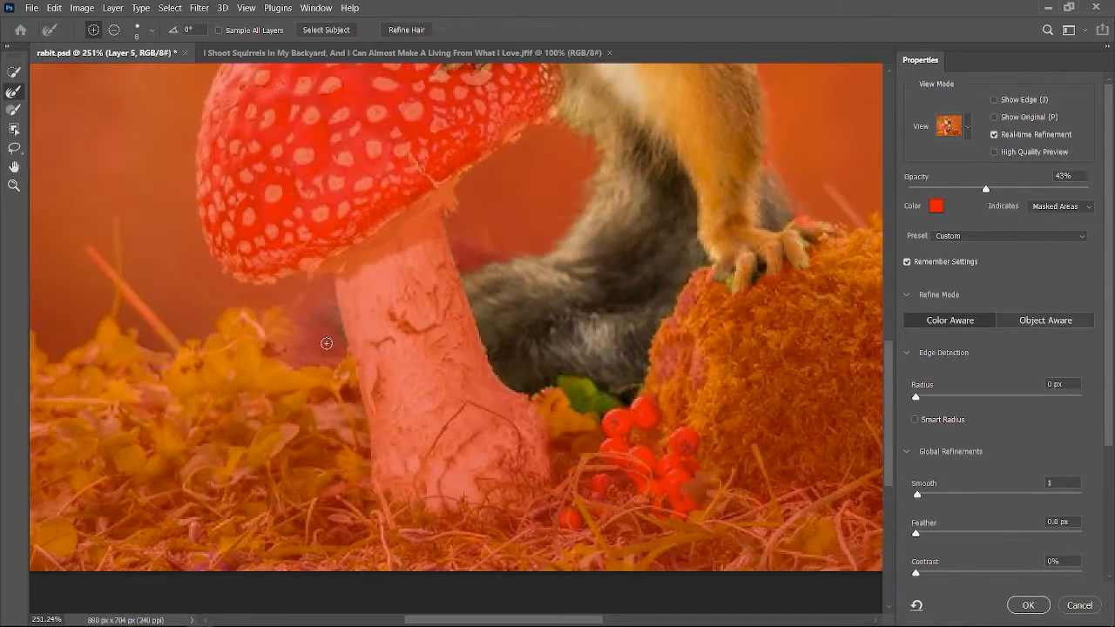
pyautogui.scroll(-6, 328, 321)
pyautogui.click(1028, 605)
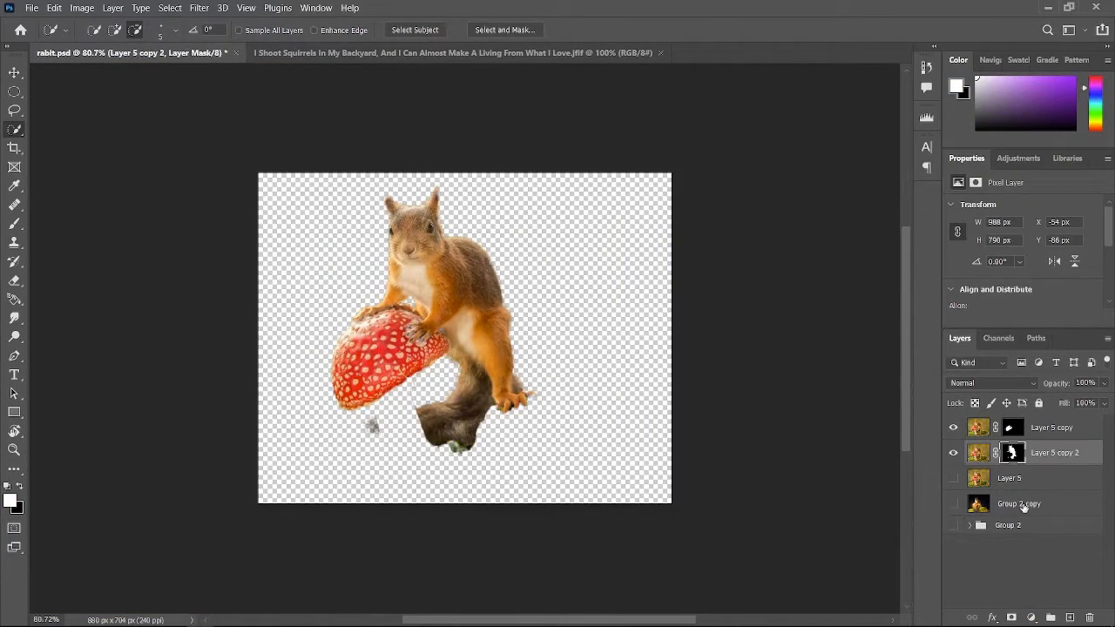
# Step: Hide the green leaf remnant below the tail by painting black on the squirrel's layer mask with a soft 60 px brush at 100% opacity
pyautogui.click(1013, 454)
pyautogui.click(14, 224)
pyautogui.scroll(7, 308, 317)
pyautogui.moveTo(506, 458); pyautogui.dragTo(424, 435)
pyautogui.click(19, 486)
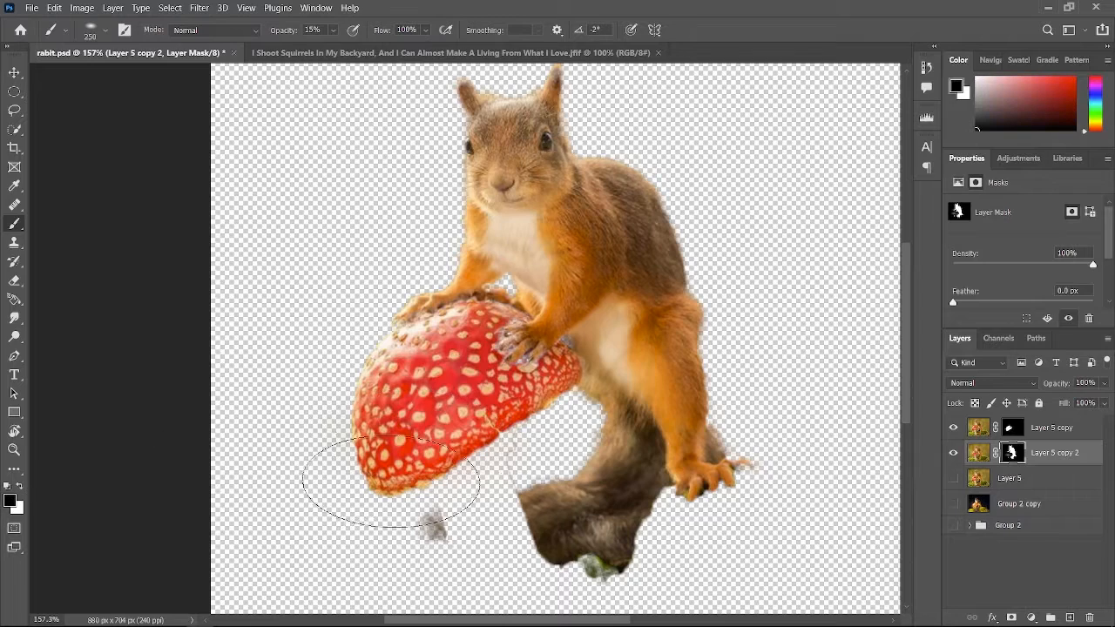
pyautogui.click(103, 31)
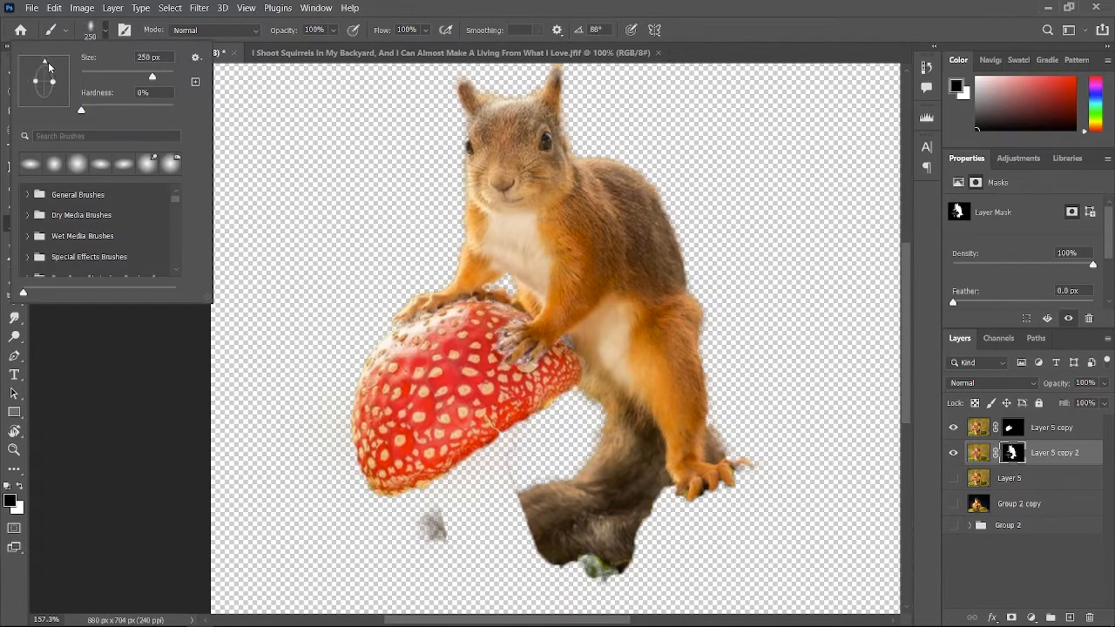
pyautogui.click(785, 55)
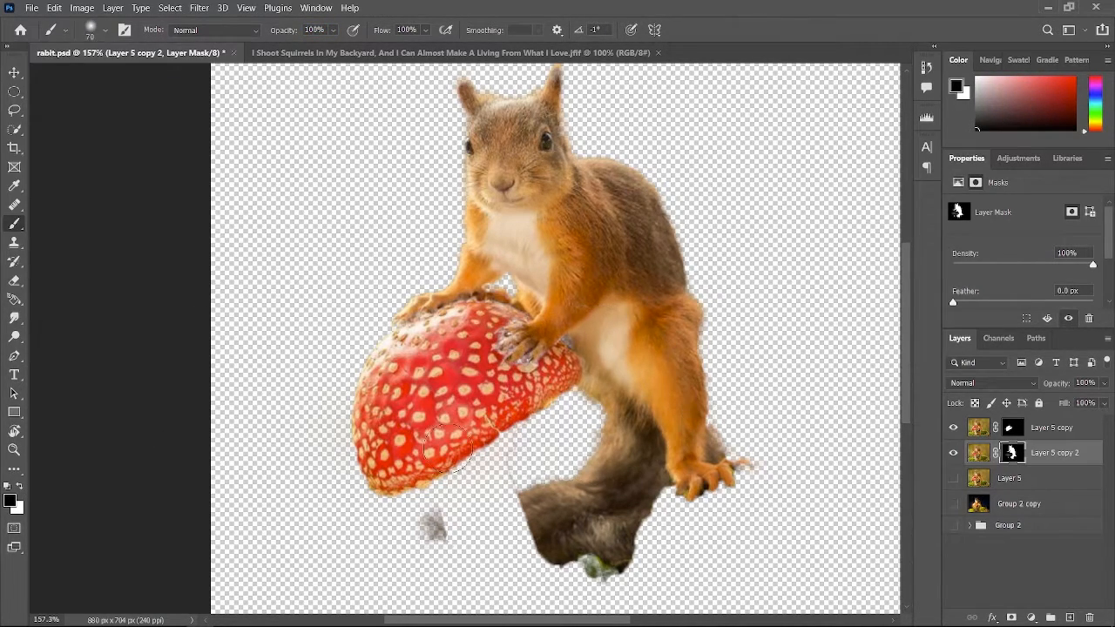
pyautogui.moveTo(598, 568); pyautogui.dragTo(593, 585)
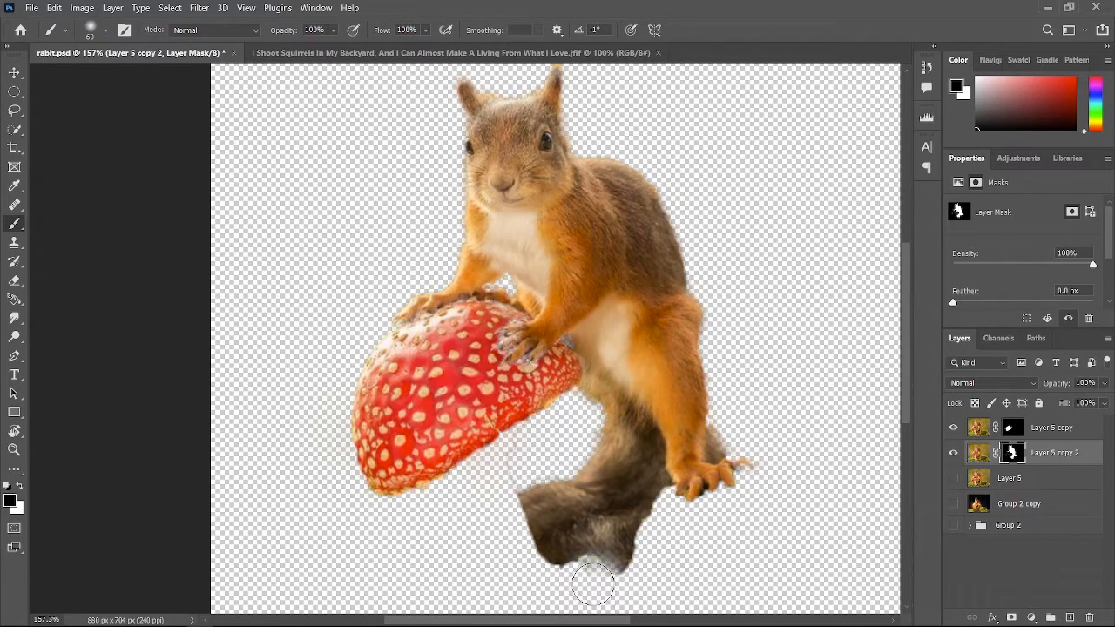
# Step: Show Layer 5 and darken it with clipped Brightness/Contrast and Levels adjustments, lowering the Levels white output
pyautogui.click(956, 480)
pyautogui.press('w')
pyautogui.hotkey('ctrl', '0')
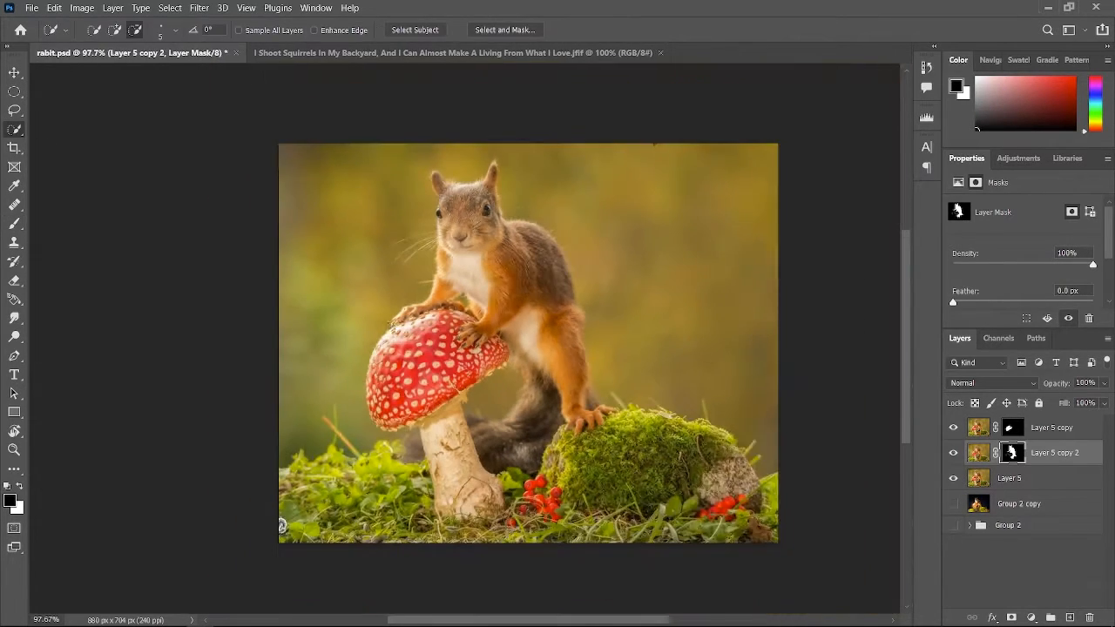
pyautogui.click(1051, 481)
pyautogui.click(1031, 618)
pyautogui.click(1036, 401)
pyautogui.moveTo(1024, 249); pyautogui.dragTo(1033, 299)
pyautogui.click(1005, 319)
pyautogui.click(1037, 618)
pyautogui.click(1037, 417)
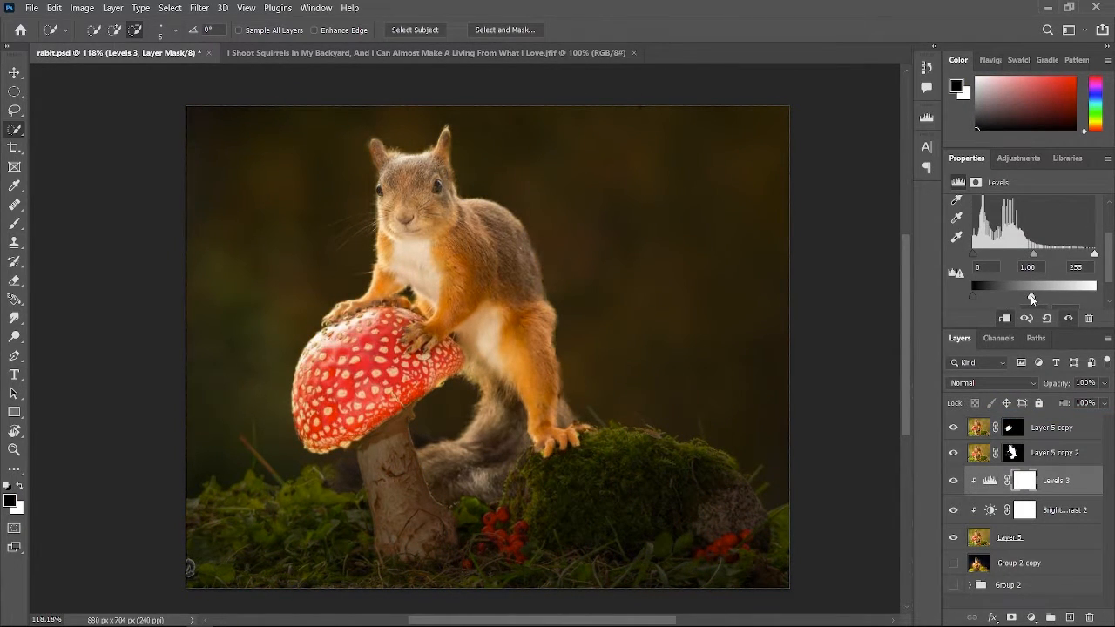
# Step: Add a Brightness/Contrast adjustment above the squirrel cut-out with brightness -89 and contrast 11
pyautogui.click(1052, 454)
pyautogui.click(1032, 617)
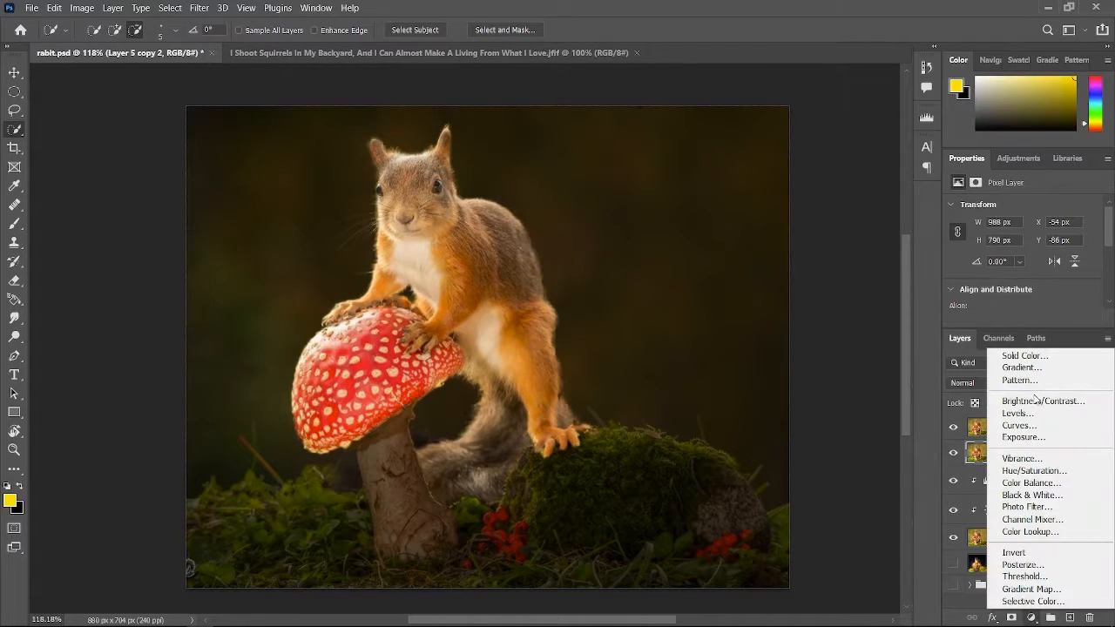
pyautogui.click(1037, 402)
pyautogui.moveTo(1024, 248); pyautogui.dragTo(983, 249)
pyautogui.moveTo(1028, 277); pyautogui.dragTo(1042, 275)
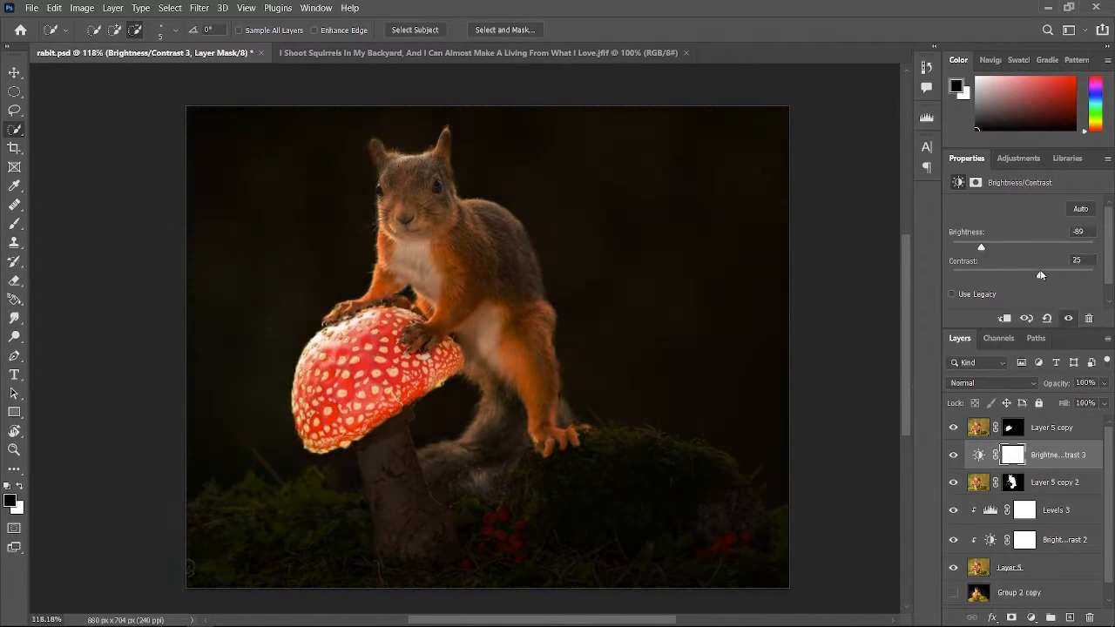
# Step: Try a Levels adjustment with white output 168 clipped to the upper Brightness/Contrast layer, and delete it
pyautogui.click(1032, 617)
pyautogui.click(1037, 418)
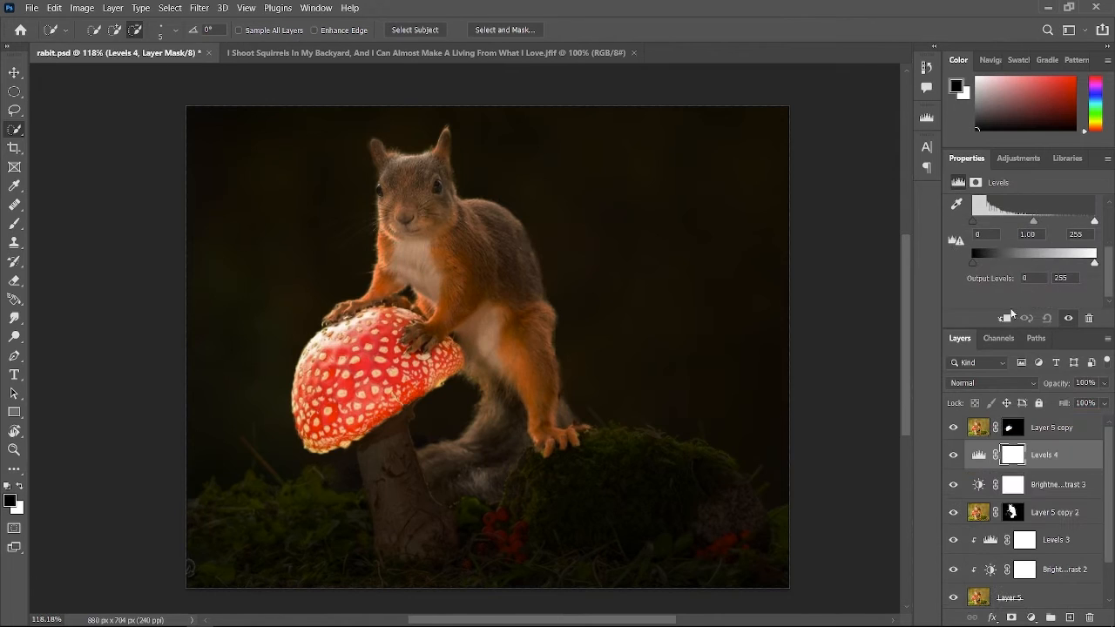
pyautogui.click(1005, 318)
pyautogui.moveTo(1095, 263); pyautogui.dragTo(1054, 266)
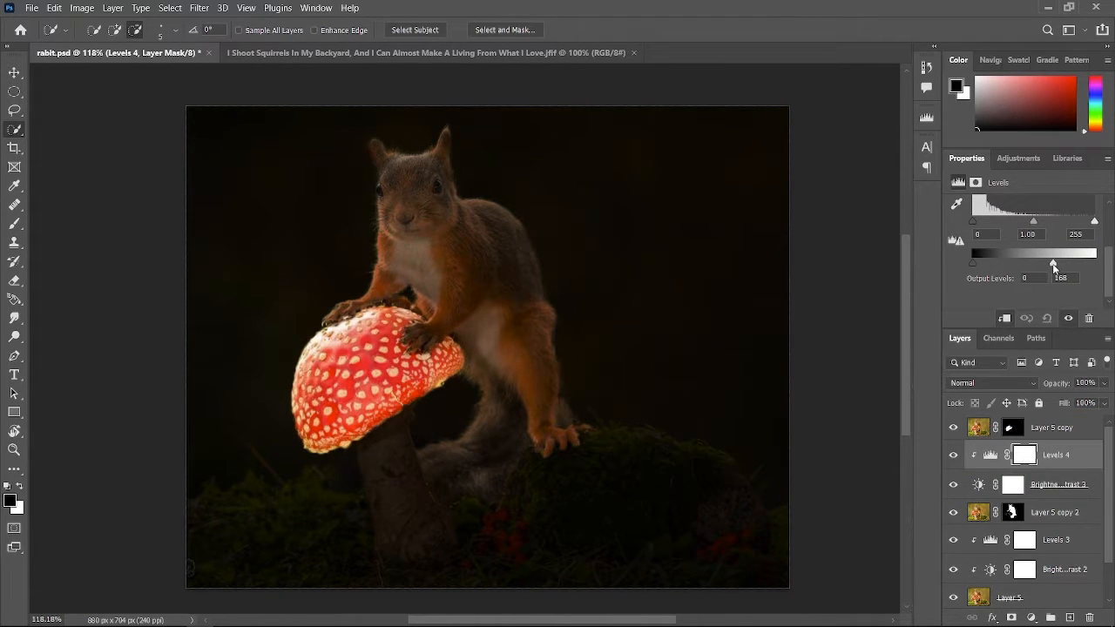
pyautogui.click(954, 456)
pyautogui.click(954, 455)
pyautogui.press('Delete')
pyautogui.press('Delete')
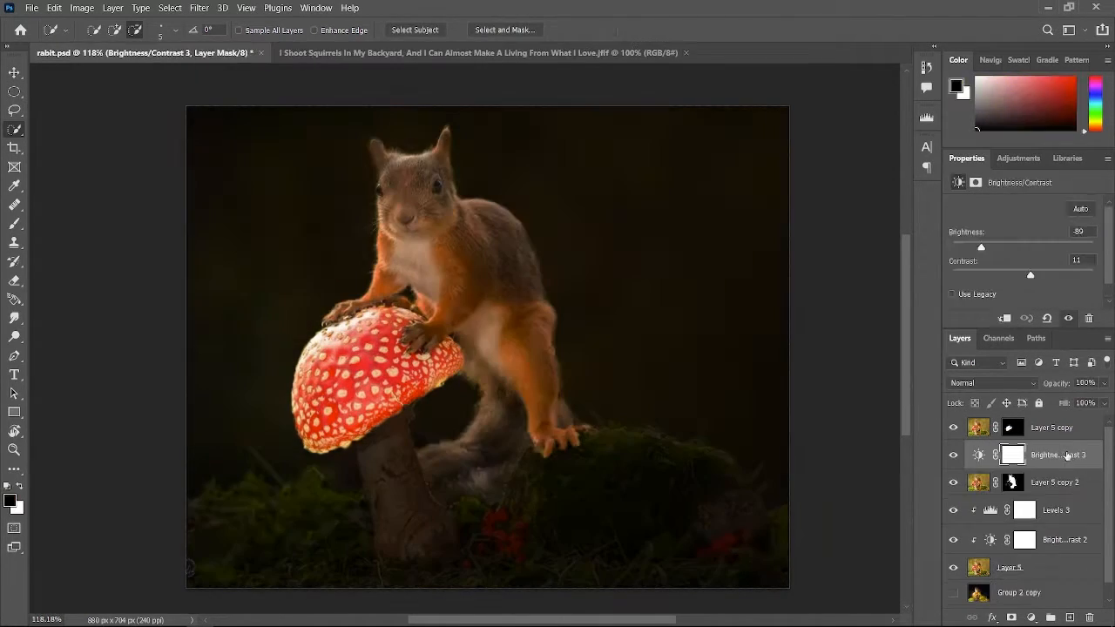
# Step: Add a Levels adjustment clipped to the squirrel cut-out layer and lower its white output level to darken the squirrel
pyautogui.click(1051, 484)
pyautogui.click(1032, 618)
pyautogui.click(1002, 357)
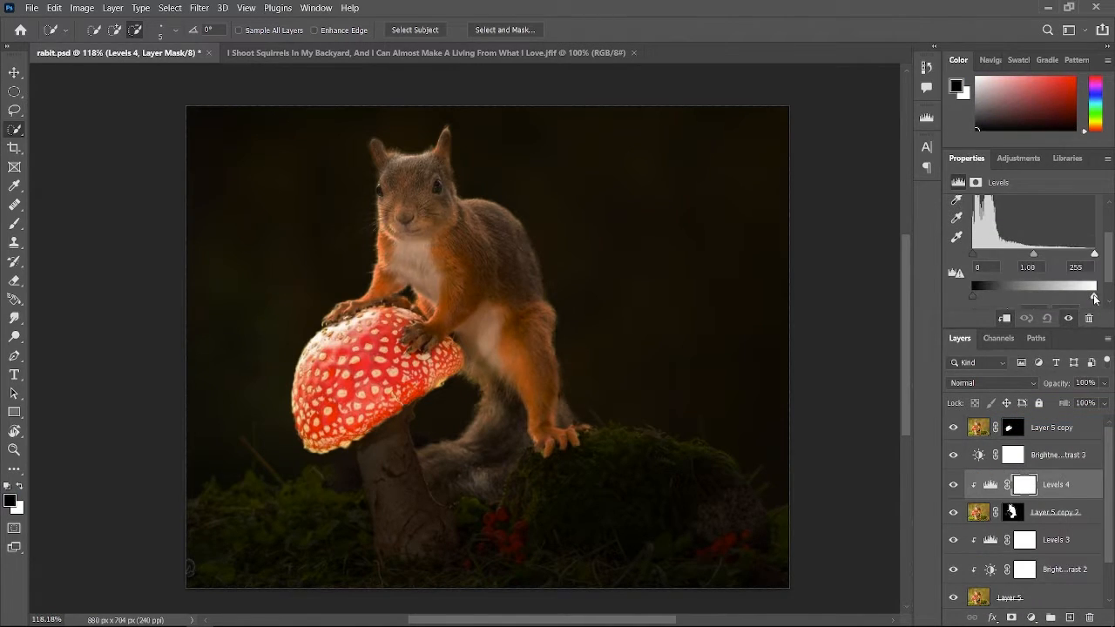
pyautogui.moveTo(1095, 296); pyautogui.dragTo(1067, 297)
# Step: Duplicate the masked mushroom cap layer, Layer 5 copy
pyautogui.click(1052, 427)
pyautogui.hotkey('ctrl', 'j')
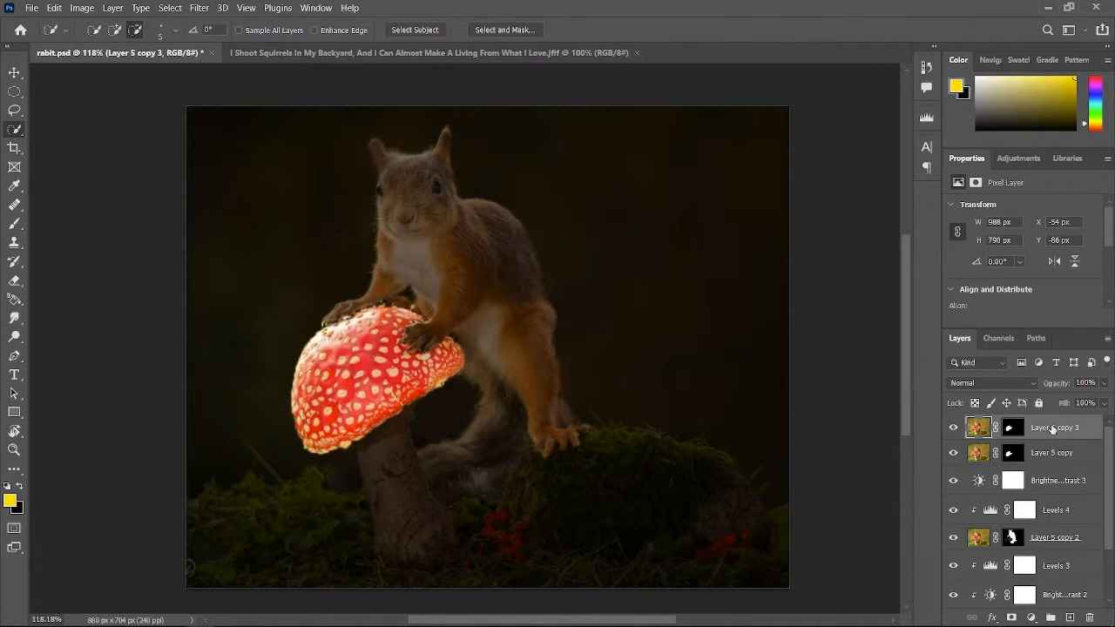
# Step: Set the duplicated mushroom cap layer's blend mode to Color Dodge and convert it to a smart object
pyautogui.click(1024, 383)
pyautogui.click(1006, 395)
pyautogui.rightClick(1021, 427)
pyautogui.click(985, 364)
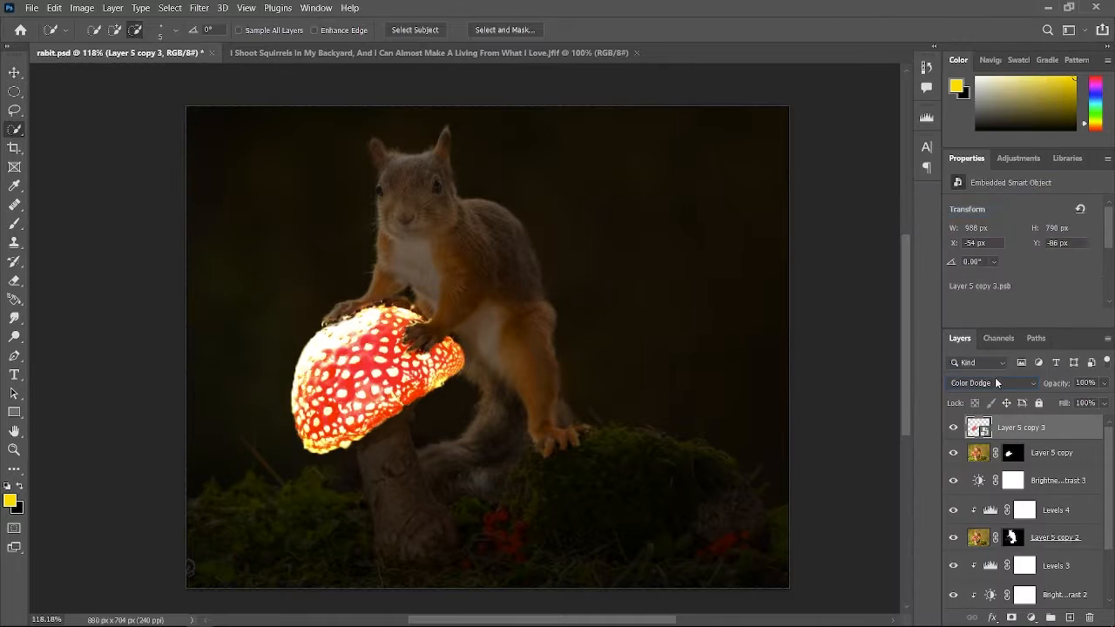
# Step: Apply a Gaussian Blur with a 25-pixel radius to the mushroom cap smart object
pyautogui.click(199, 7)
pyautogui.click(435, 278)
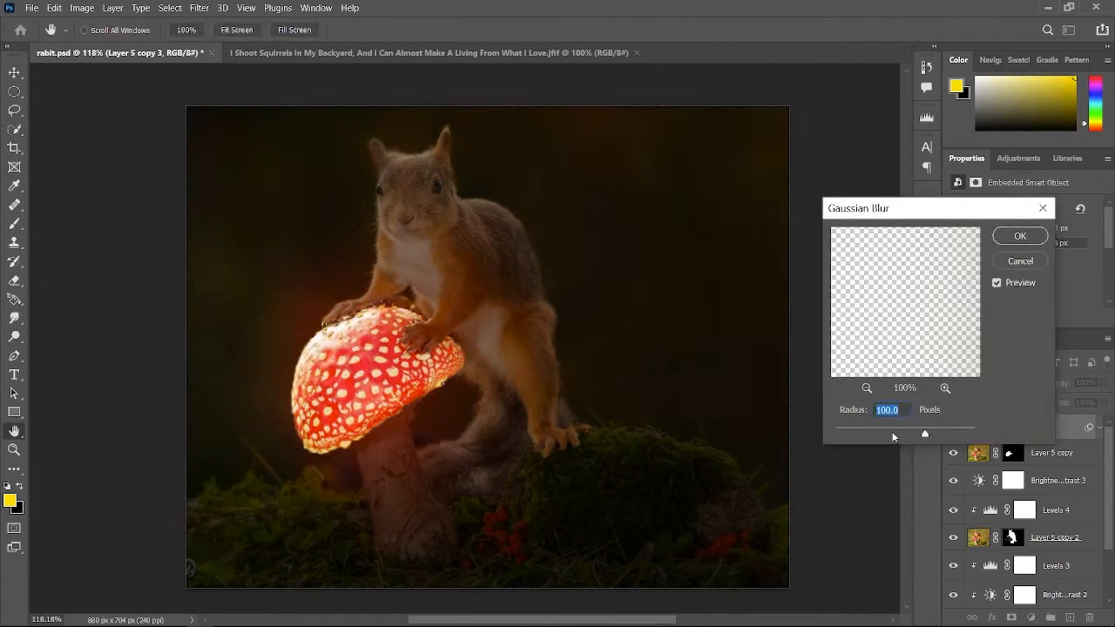
pyautogui.write('25')
pyautogui.click(1026, 241)
# Step: Duplicate the blurred mushroom cap layer and set the copy's Gaussian Blur radius to 50 pixels
pyautogui.hotkey('ctrl', 'j')
pyautogui.doubleClick(1028, 471)
pyautogui.write('50')
pyautogui.click(1015, 242)
# Step: Duplicate the glow again with a 100-pixel Gaussian Blur at 53% opacity, and set Layer 5 copy 4's opacity to 41%
pyautogui.hotkey('ctrl', 'j')
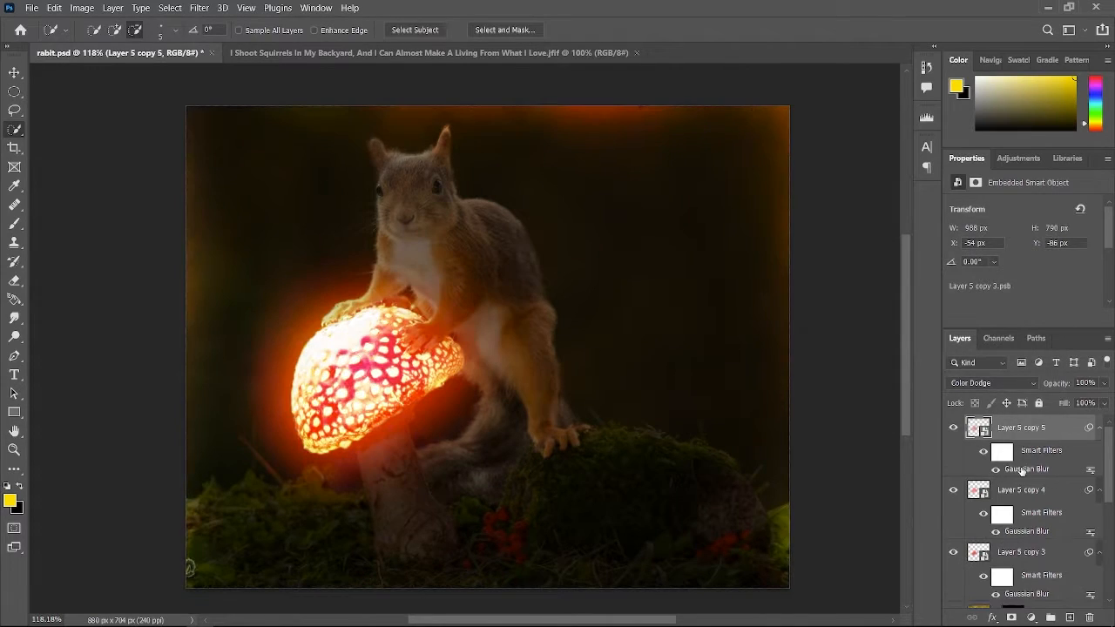
pyautogui.doubleClick(1023, 471)
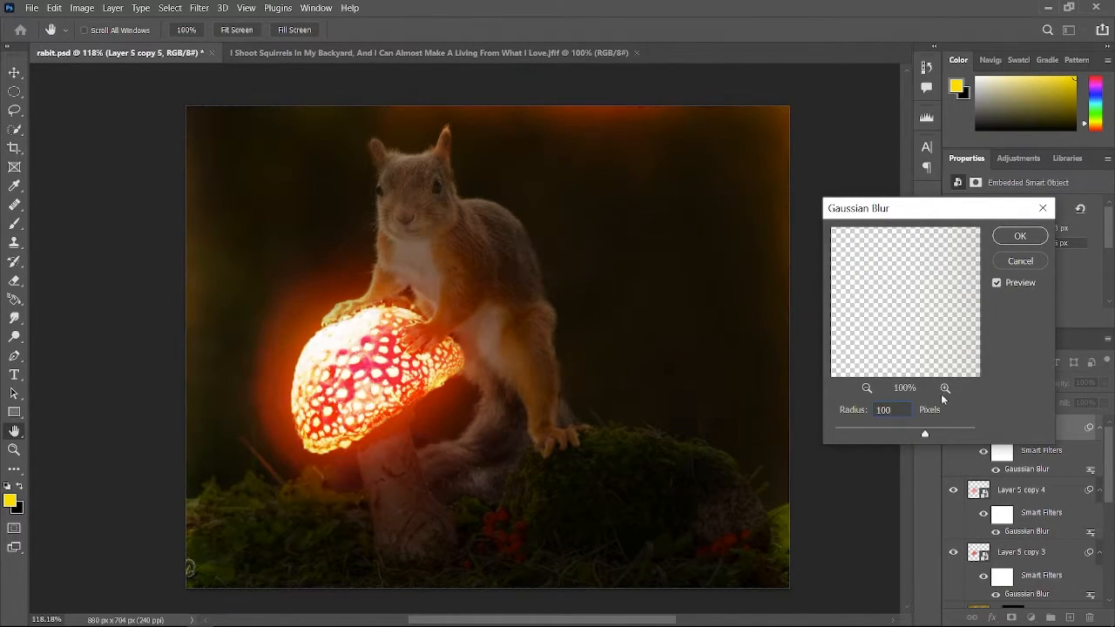
pyautogui.press('Return')
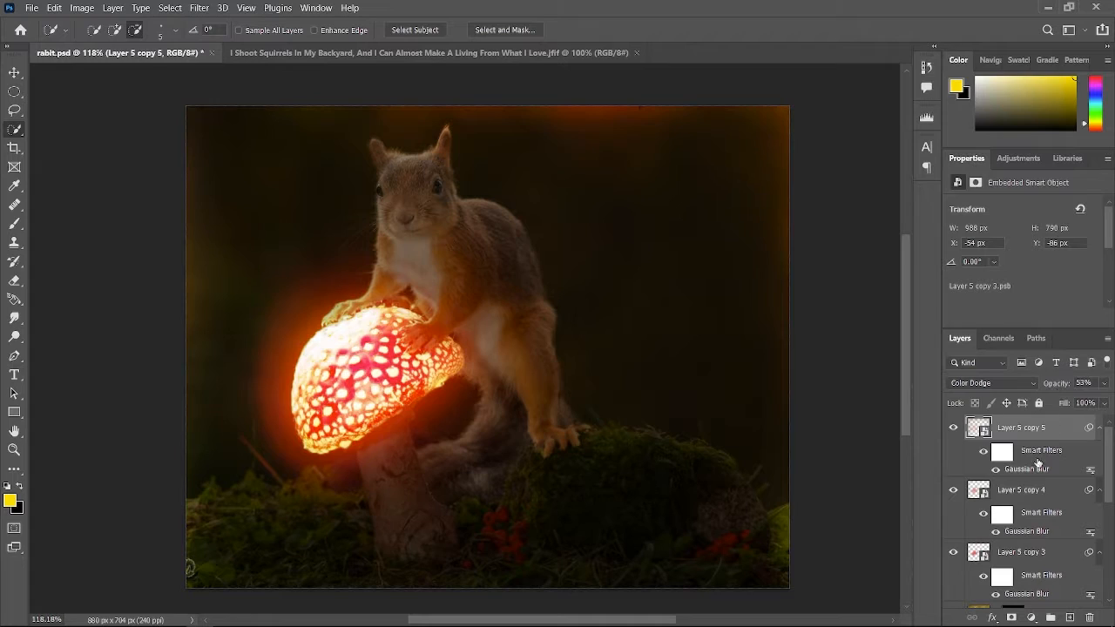
pyautogui.hotkey('alt', '[')
pyautogui.moveTo(1045, 390); pyautogui.dragTo(1047, 388)
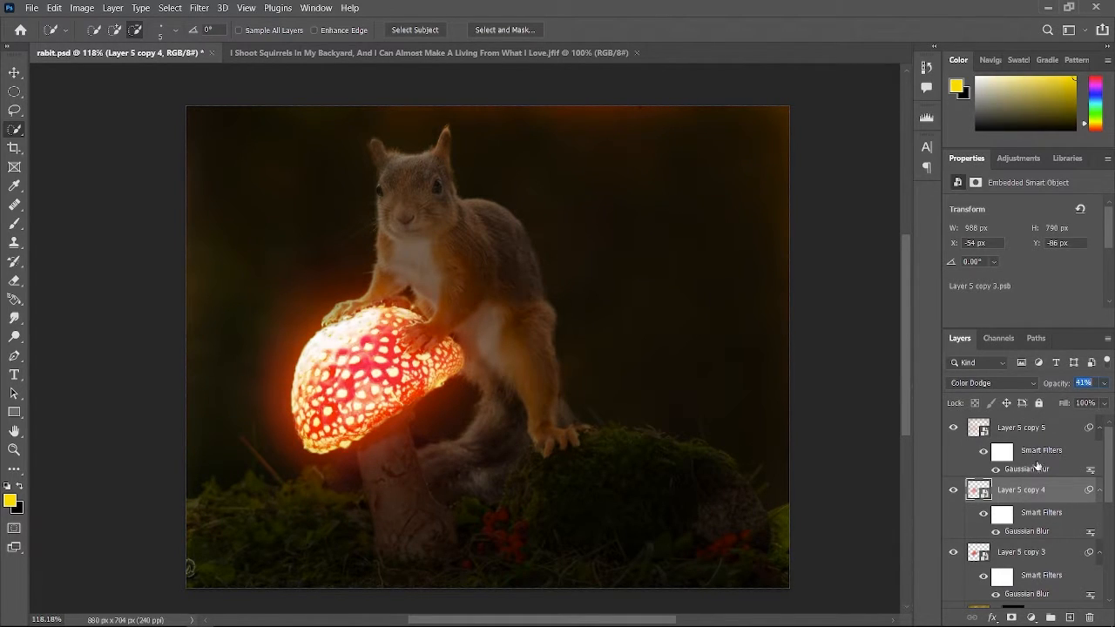
# Step: Rasterize Layer 5 copy 4 and erase its stray glow along the photo's edges with a size 125 Eraser at 100% opacity
pyautogui.click(19, 280)
pyautogui.click(222, 261)
pyautogui.click(569, 256)
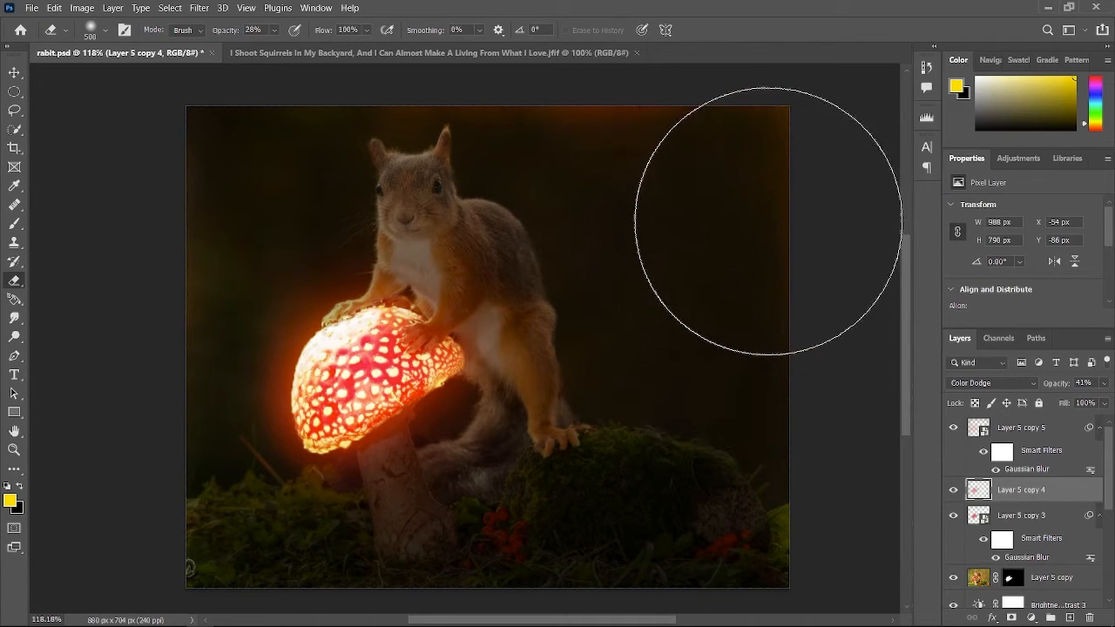
pyautogui.press('0')
pyautogui.press('[')
pyautogui.press('[')
pyautogui.press('[')
pyautogui.press('[')
pyautogui.press('[')
pyautogui.press('[')
pyautogui.press('[')
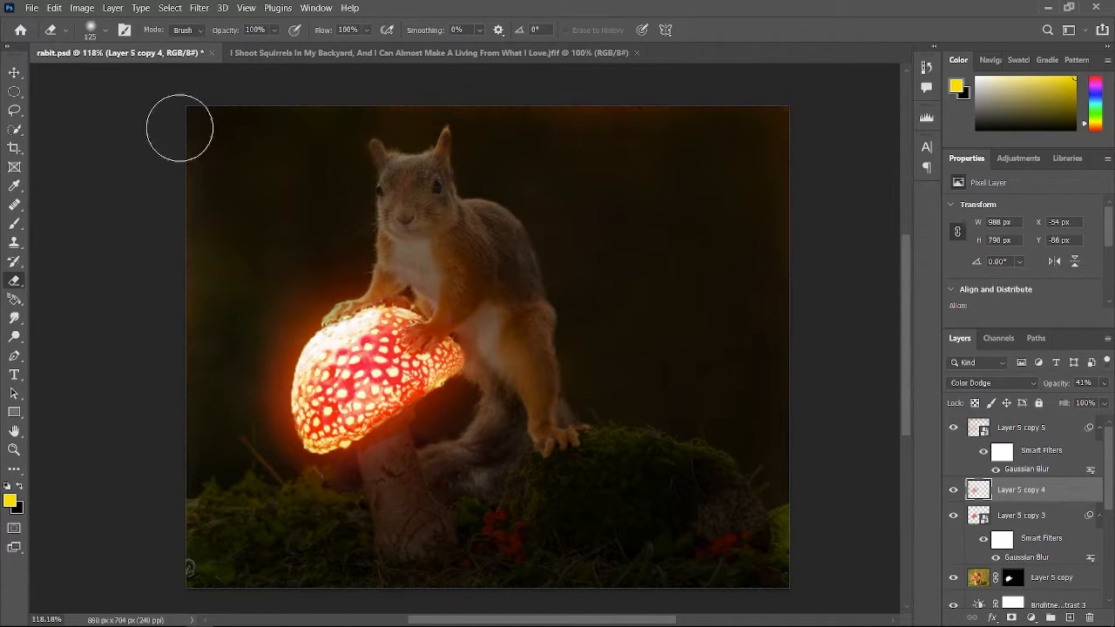
# Step: Rasterize Layer 5 copy 5 and erase its leftover glow along the edges of the photo
pyautogui.click(1021, 428)
pyautogui.click(551, 319)
pyautogui.click(566, 260)
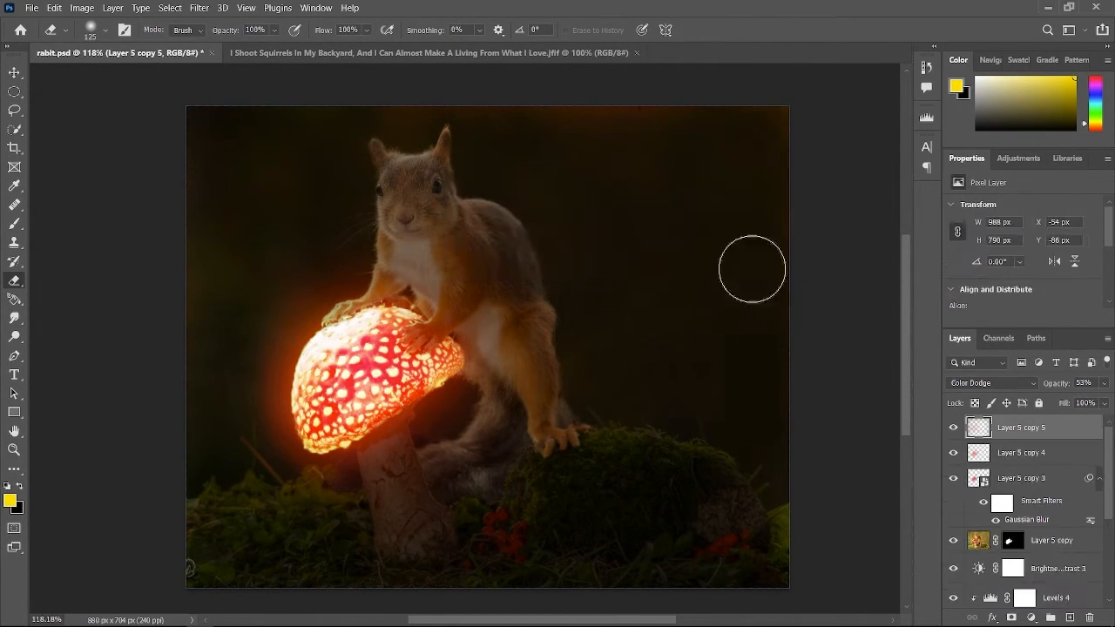
# Step: Group the mushroom cap and its glow layers, and clip a Hue/Saturation adjustment to the group with hue +30 and saturation -5
pyautogui.click(1049, 546)
pyautogui.keyDown('shift'); pyautogui.click(1037, 429); pyautogui.keyUp('shift')
pyautogui.click(1052, 617)
pyautogui.click(1032, 617)
pyautogui.click(1021, 475)
pyautogui.moveTo(1024, 262); pyautogui.dragTo(1002, 293)
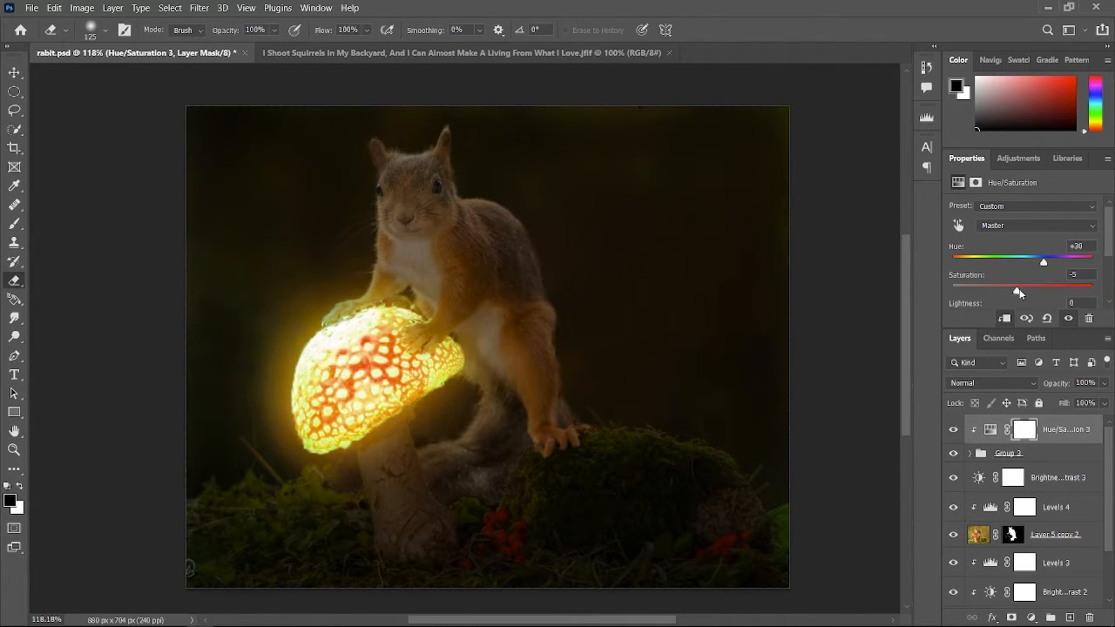
# Step: Lower the opacity of Layer 5 copy 3 inside the glow group to 57%
pyautogui.click(970, 453)
pyautogui.click(1041, 527)
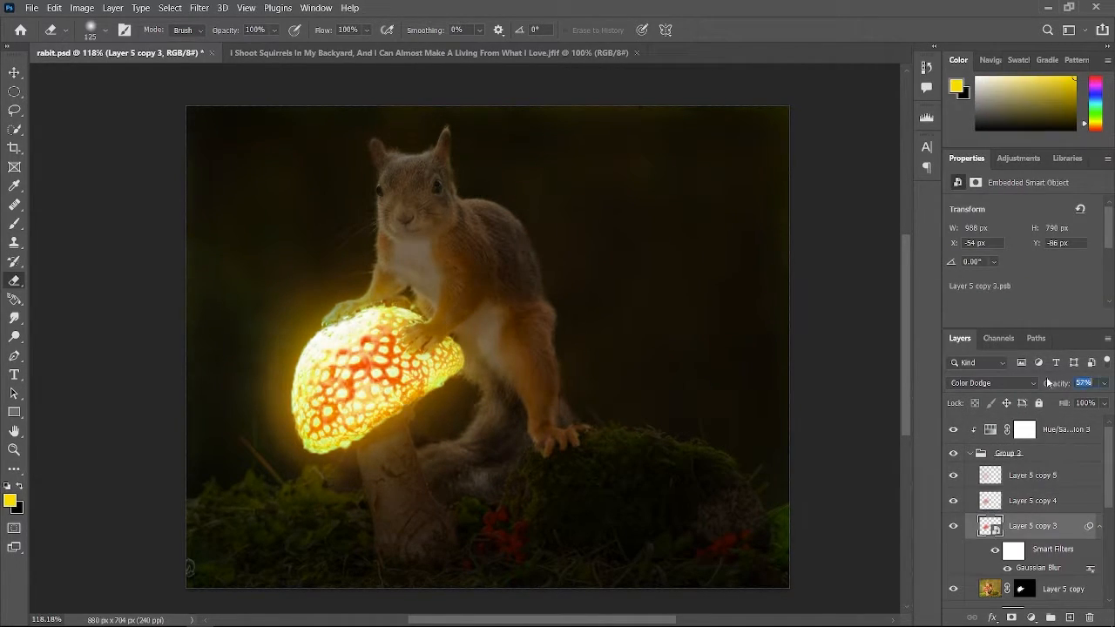
pyautogui.click(972, 452)
# Step: Paint black over the ground on the Brightness/Contrast 3 mask with a size 500 soft brush at 16% opacity
pyautogui.click(1014, 478)
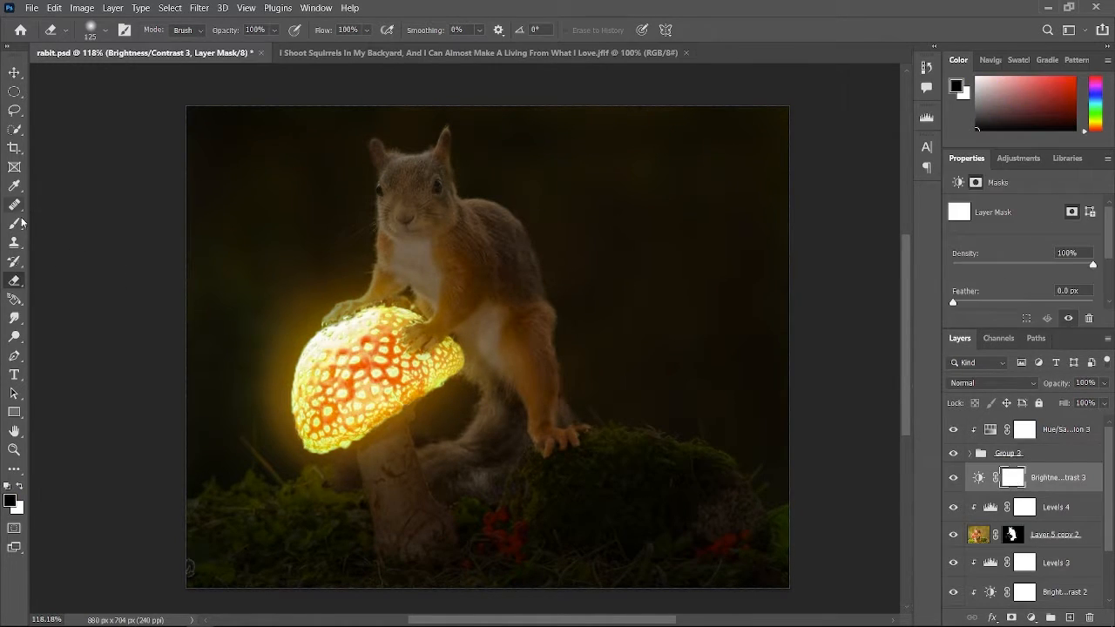
pyautogui.click(20, 222)
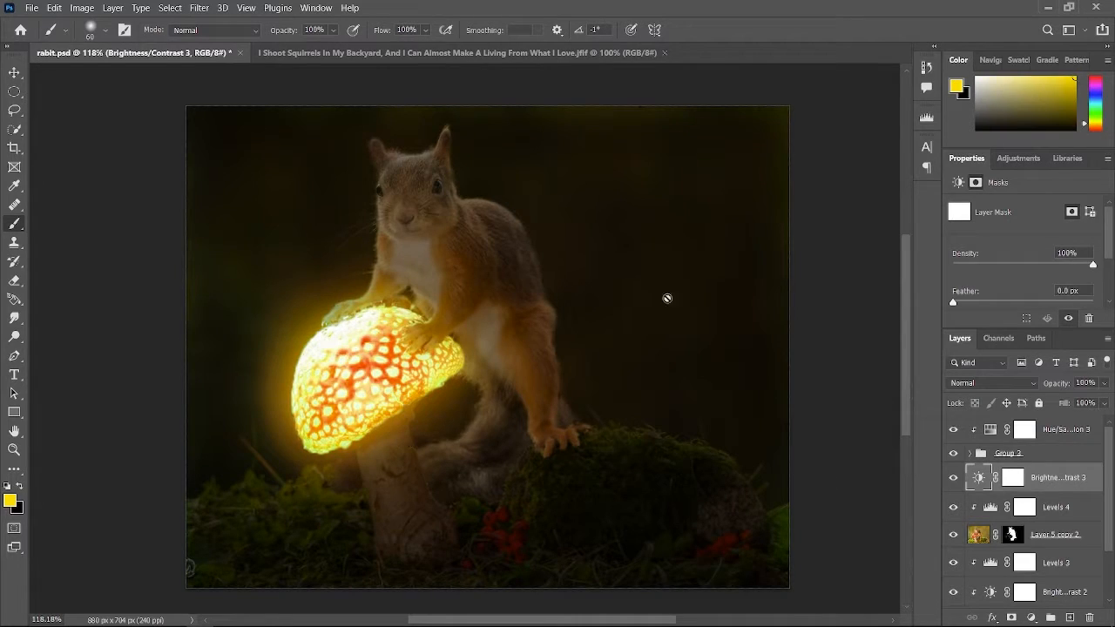
pyautogui.click(54, 7)
pyautogui.click(75, 36)
pyautogui.click(1013, 477)
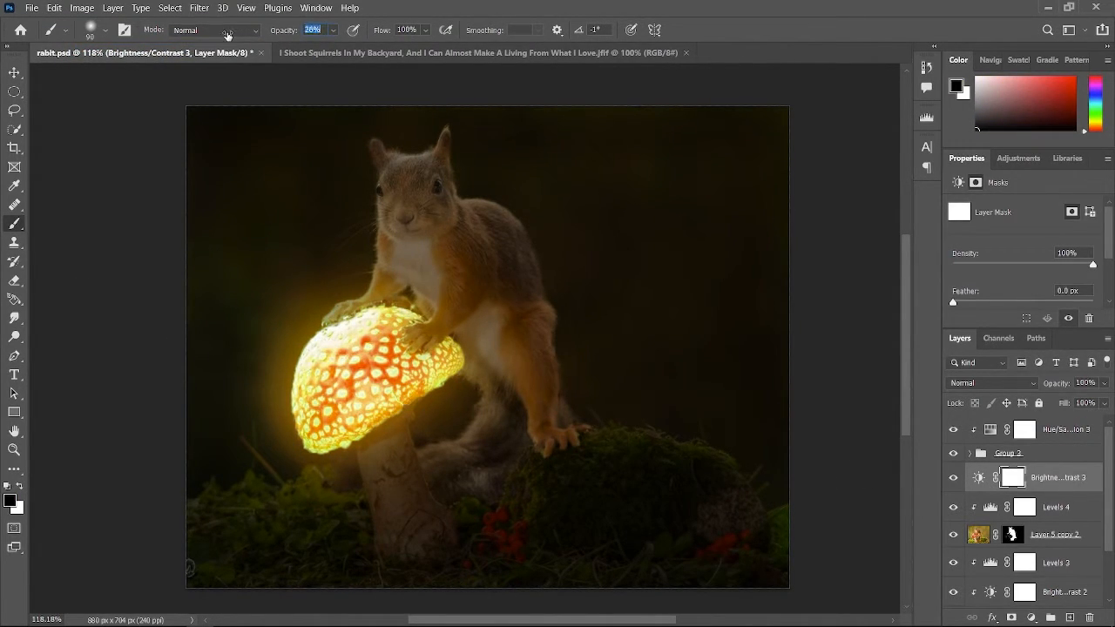
pyautogui.press(']')
pyautogui.press(']')
pyautogui.press(']')
pyautogui.press(']')
pyautogui.press(']')
pyautogui.press(']')
pyautogui.moveTo(433, 518)
pyautogui.mouseDown()
pyautogui.moveTo(533, 520)
pyautogui.moveTo(395, 530)
pyautogui.mouseUp()
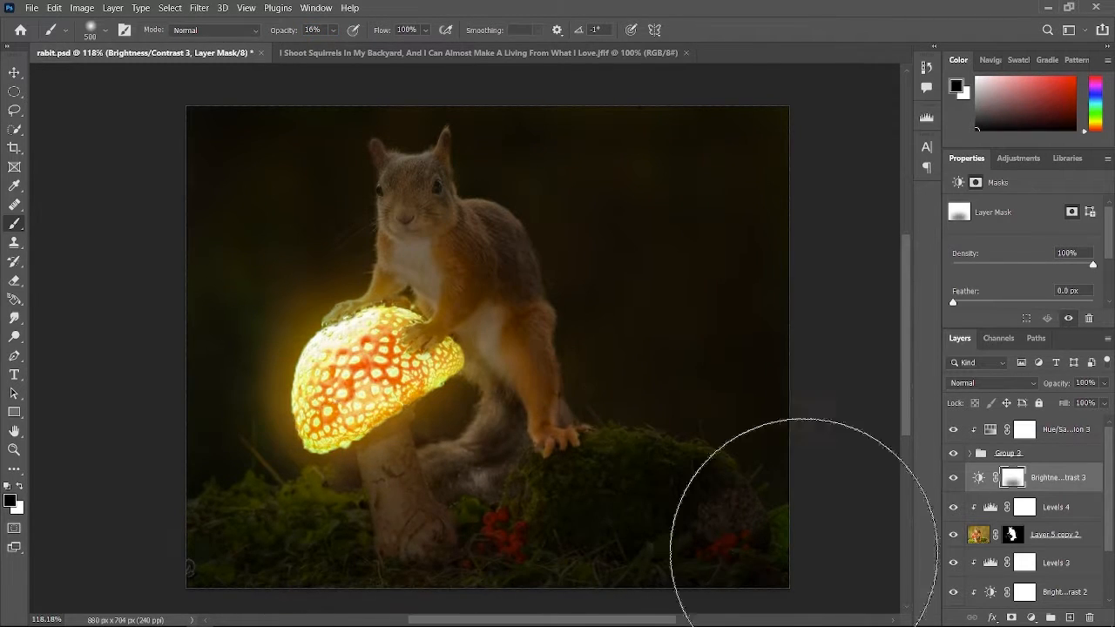
# Step: Paint black around the ground on the masks of Levels 4, Levels 3 and Brightness/Contrast 2 to lighten the lower scene
pyautogui.click(1025, 509)
pyautogui.moveTo(454, 491)
pyautogui.mouseDown()
pyautogui.moveTo(343, 524)
pyautogui.moveTo(585, 494)
pyautogui.moveTo(464, 497)
pyautogui.moveTo(347, 521)
pyautogui.moveTo(495, 510)
pyautogui.moveTo(823, 515)
pyautogui.moveTo(465, 473)
pyautogui.moveTo(393, 497)
pyautogui.moveTo(570, 508)
pyautogui.moveTo(509, 506)
pyautogui.moveTo(407, 535)
pyautogui.moveTo(505, 510)
pyautogui.moveTo(249, 523)
pyautogui.moveTo(545, 529)
pyautogui.moveTo(642, 473)
pyautogui.mouseUp()
pyautogui.scroll(-2, 1043, 480)
pyautogui.click(1026, 506)
pyautogui.click(1029, 539)
pyautogui.scroll(2, 1078, 505)
# Step: Add a new layer above Levels 3, paint soft yellow light over the ground, and set its blend mode to Overlay
pyautogui.click(1066, 554)
pyautogui.click(1070, 617)
pyautogui.moveTo(305, 494); pyautogui.dragTo(526, 511)
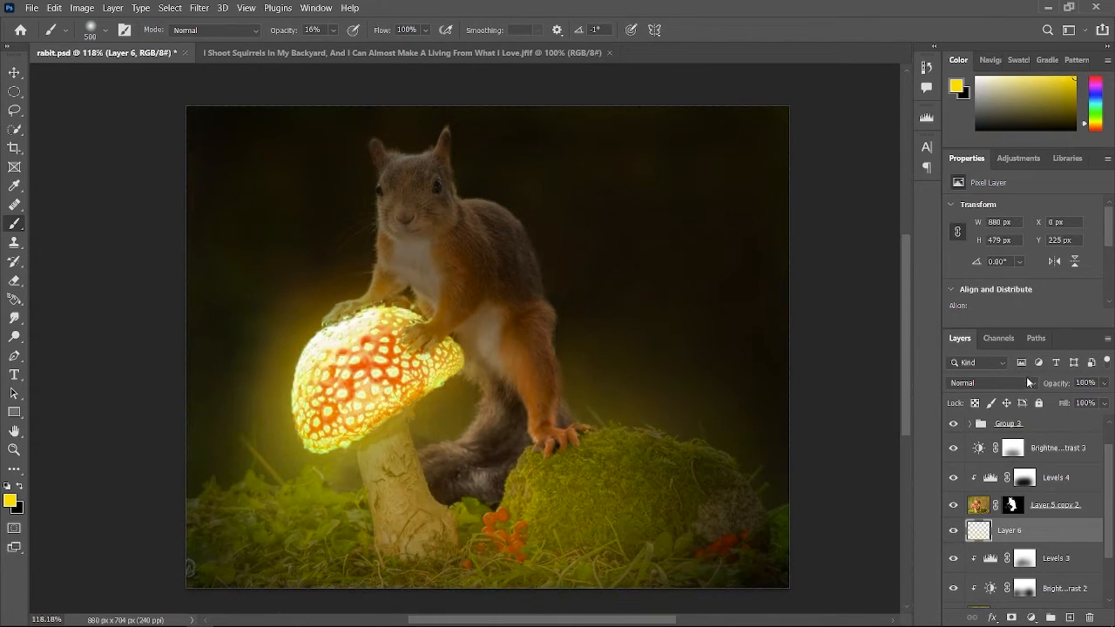
pyautogui.click(1024, 383)
pyautogui.click(985, 435)
pyautogui.scroll(1, 1039, 497)
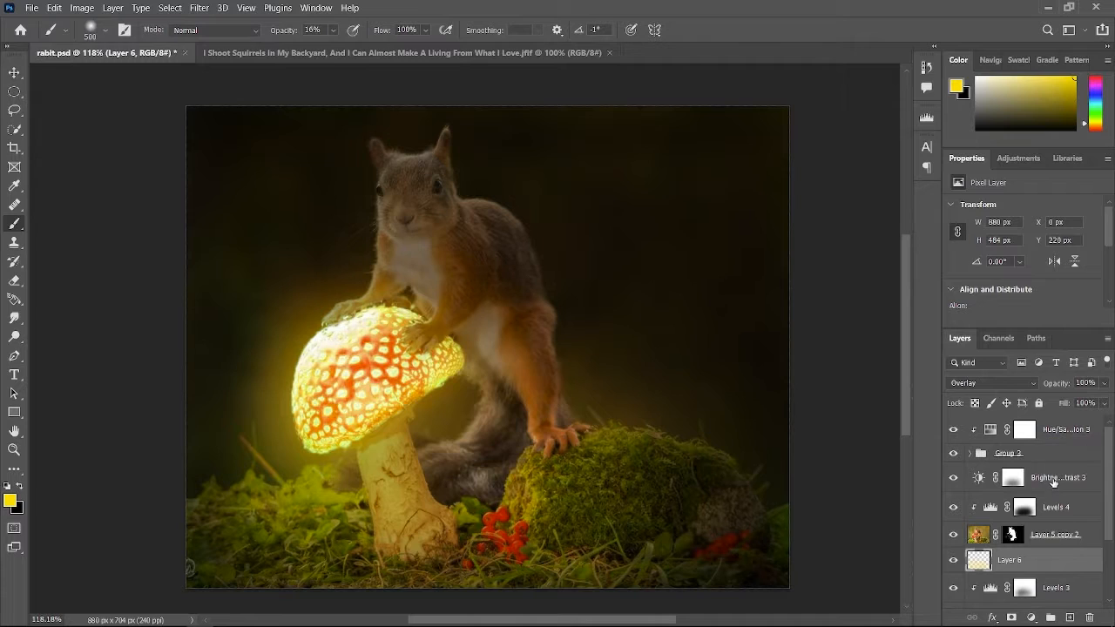
# Step: Add a new layer above Brightness/Contrast 3, paint soft yellow over the squirrel, and set its blend mode to Overlay
pyautogui.click(1055, 481)
pyautogui.click(1070, 617)
pyautogui.moveTo(506, 349)
pyautogui.mouseDown()
pyautogui.moveTo(439, 323)
pyautogui.moveTo(381, 235)
pyautogui.moveTo(478, 415)
pyautogui.mouseUp()
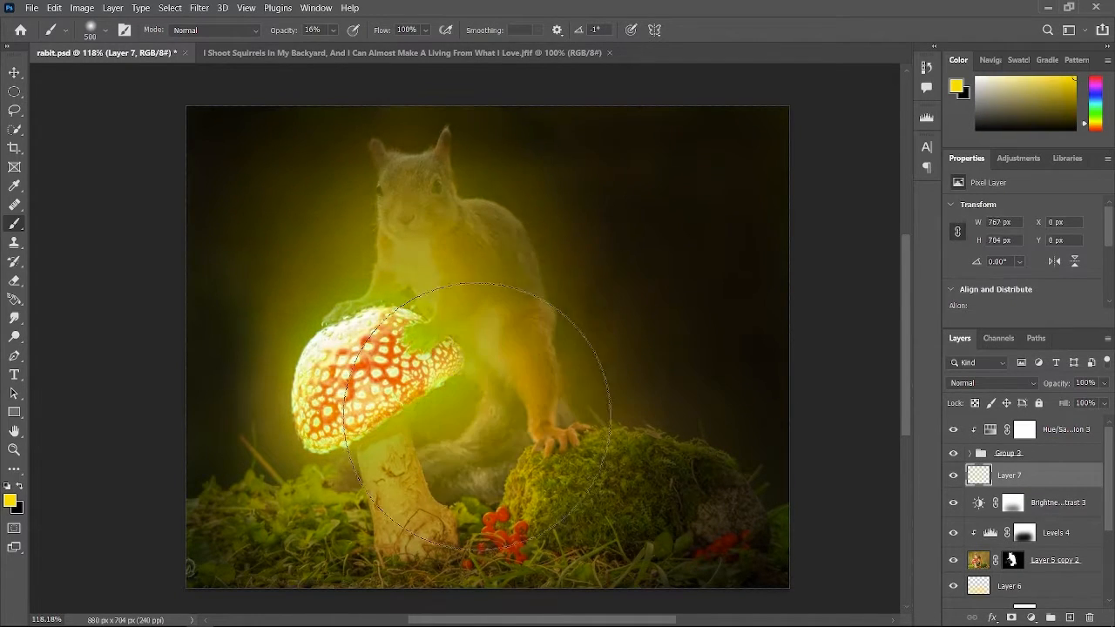
pyautogui.click(993, 383)
pyautogui.click(963, 436)
# Step: Erase the excess yellow light on Layer 7 around the squirrel's paws, the mushroom and the moss
pyautogui.press('e')
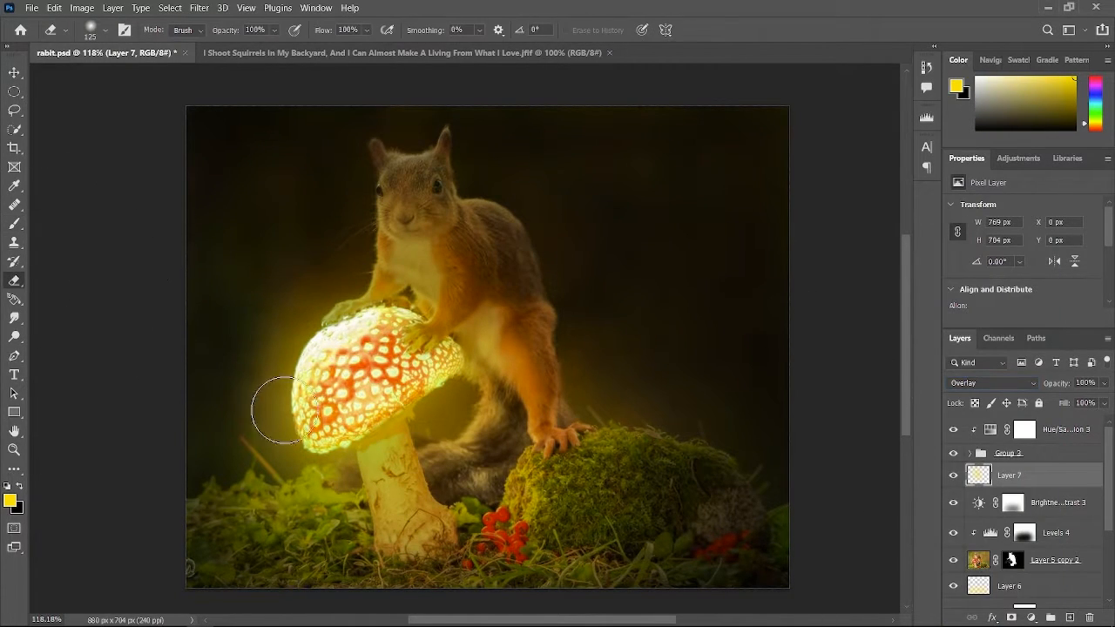
pyautogui.moveTo(435, 332)
pyautogui.mouseDown()
pyautogui.moveTo(488, 436)
pyautogui.moveTo(509, 523)
pyautogui.mouseUp()
pyautogui.moveTo(641, 499)
pyautogui.mouseDown()
pyautogui.moveTo(593, 262)
pyautogui.moveTo(440, 161)
pyautogui.moveTo(425, 130)
pyautogui.moveTo(366, 157)
pyautogui.moveTo(254, 338)
pyautogui.mouseUp()
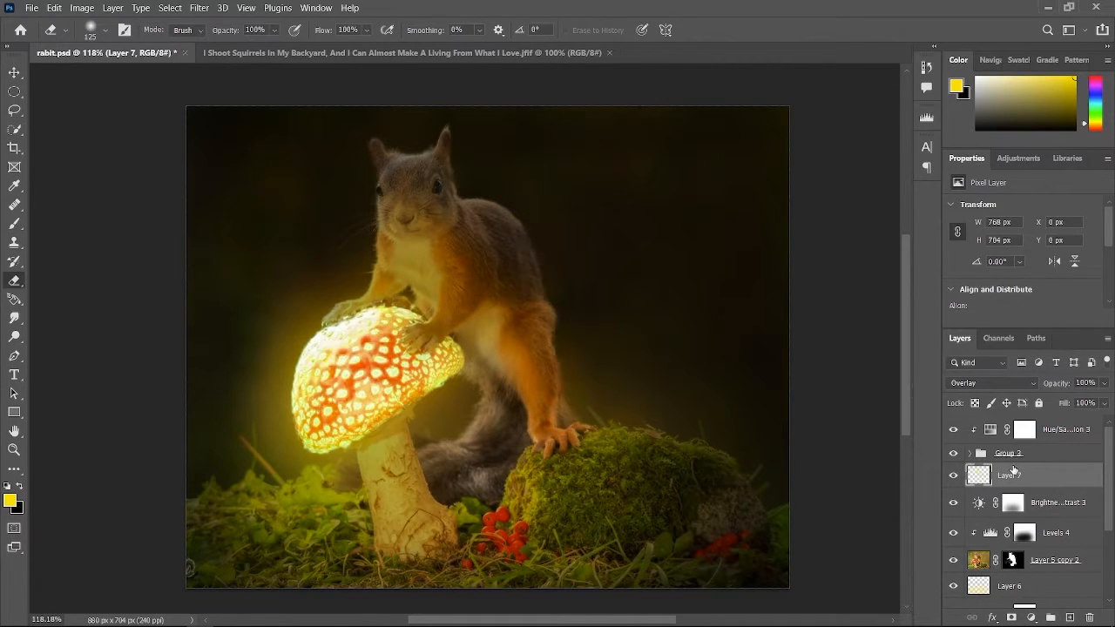
# Step: Group all layers of the squirrel scene up to Hue/Saturation 3, and merge a duplicate of the group into one layer
pyautogui.scroll(-3, 1014, 471)
pyautogui.click(973, 599)
pyautogui.scroll(-5, 1057, 532)
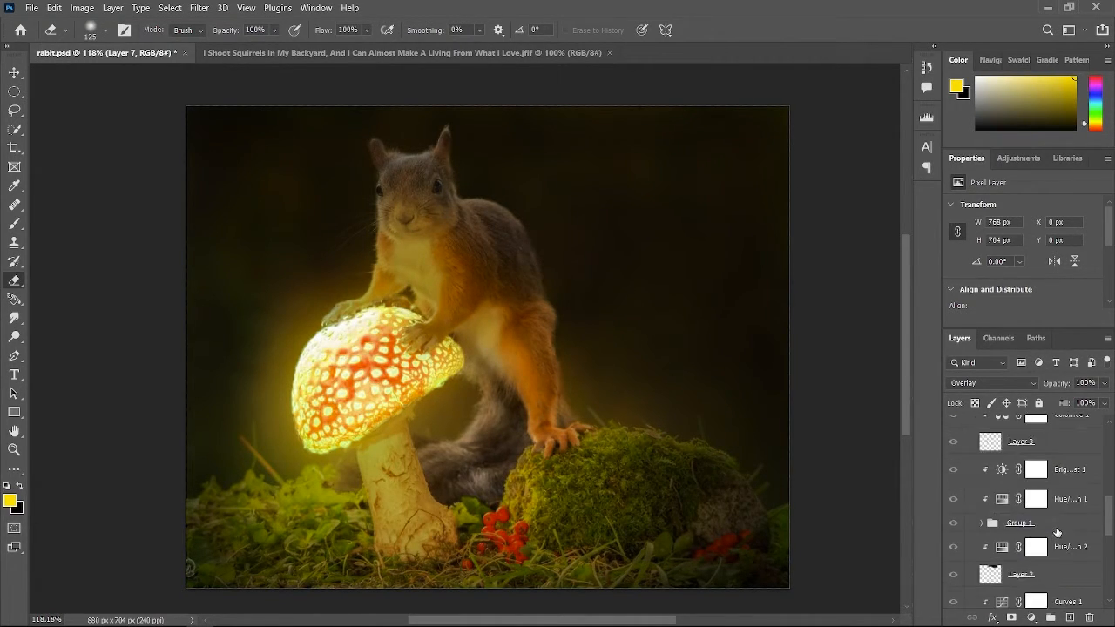
pyautogui.scroll(8, 1056, 528)
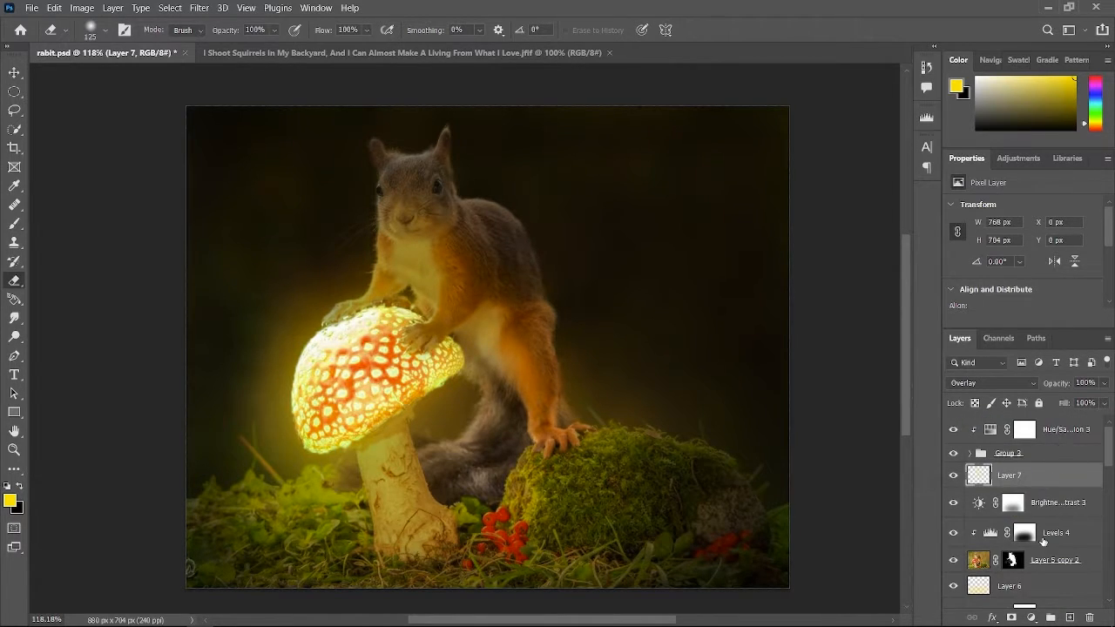
pyautogui.scroll(-6, 1046, 535)
pyautogui.click(1055, 512)
pyautogui.scroll(4, 1059, 488)
pyautogui.click(1063, 578)
pyautogui.scroll(3, 1066, 528)
pyautogui.keyDown('shift'); pyautogui.click(1048, 430); pyautogui.keyUp('shift')
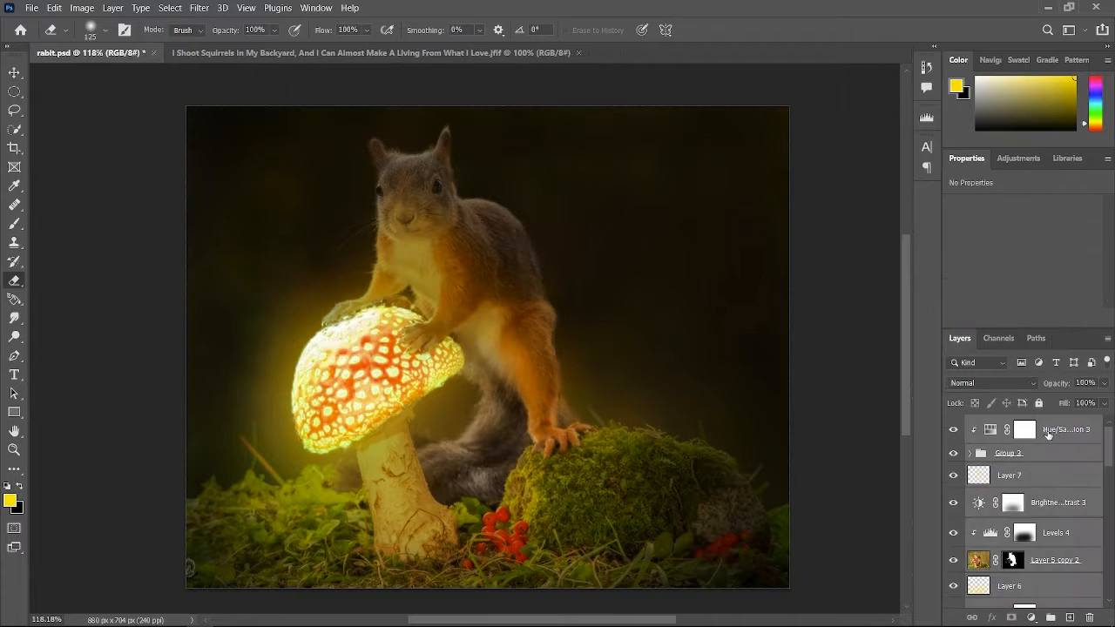
pyautogui.moveTo(1047, 429); pyautogui.dragTo(1051, 617)
pyautogui.hotkey('ctrl', 'j')
pyautogui.hotkey('ctrl', 'e')
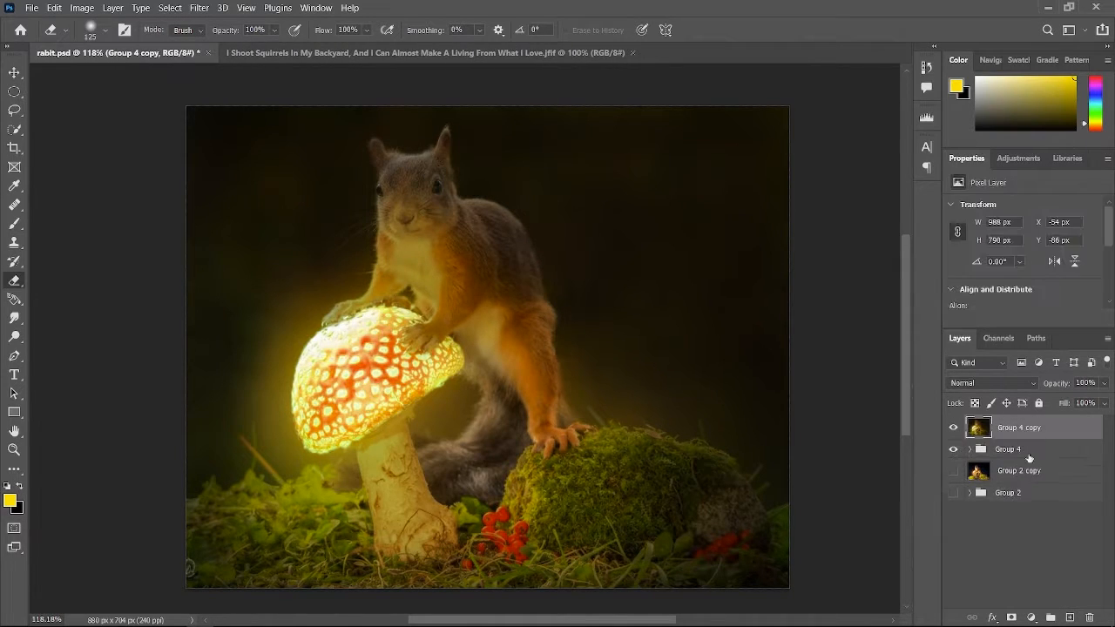
# Step: Open the merged copy in the Camera Raw Filter and set sharpening to 18 and noise reduction to 38
pyautogui.click(199, 7)
pyautogui.click(236, 115)
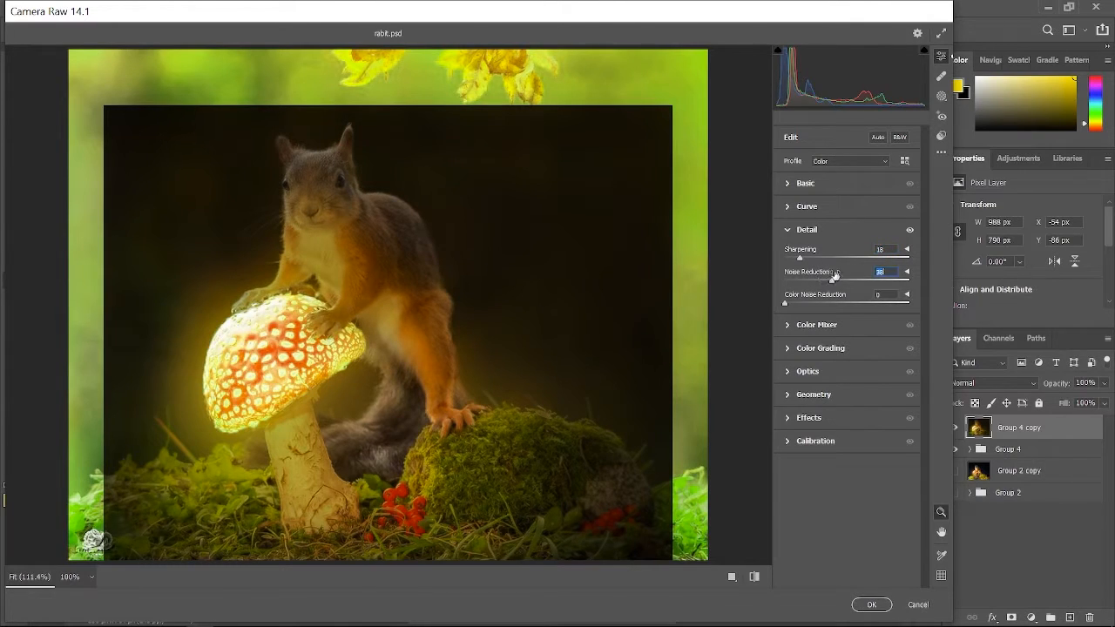
# Step: Apply exposure +0.05, contrast +28, highlights +21, shadows -28, whites -2, blacks -15, texture +28, clarity +17 and dehaze -13, and compare before and after
pyautogui.click(788, 185)
pyautogui.moveTo(847, 248)
pyautogui.mouseDown()
pyautogui.moveTo(835, 242)
pyautogui.moveTo(847, 248)
pyautogui.mouseUp()
pyautogui.moveTo(847, 265); pyautogui.dragTo(837, 334)
pyautogui.moveTo(847, 363); pyautogui.dragTo(845, 394)
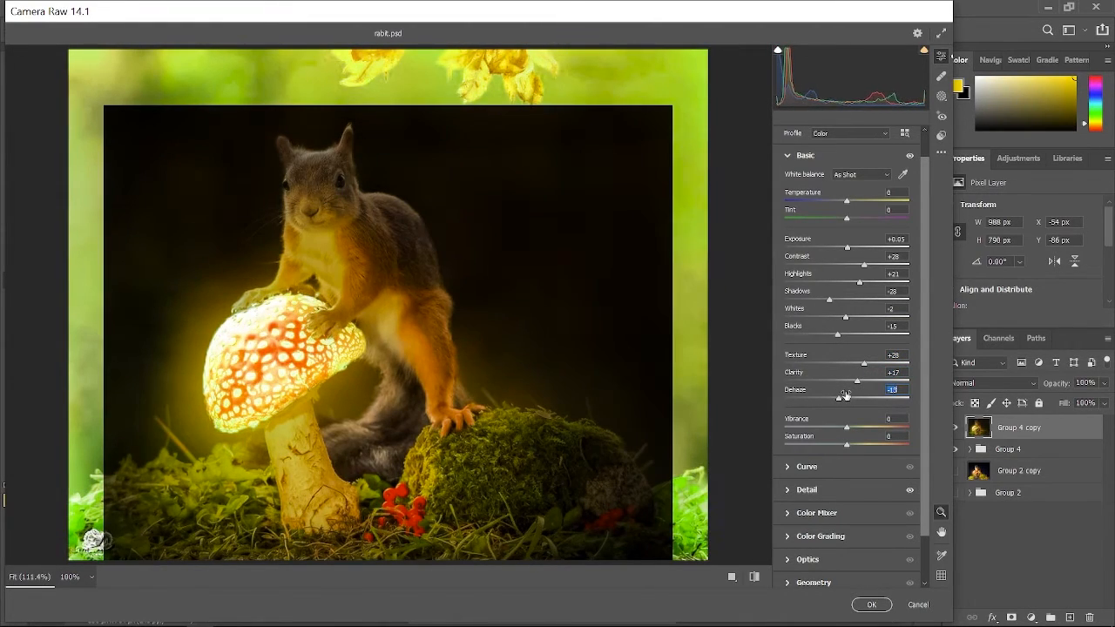
pyautogui.click(871, 604)
pyautogui.click(955, 433)
pyautogui.click(956, 433)
# Step: Hide the merged copy and add a new layer above Layer 7 inside Group 4
pyautogui.click(971, 450)
pyautogui.scroll(-3, 992, 448)
pyautogui.click(991, 446)
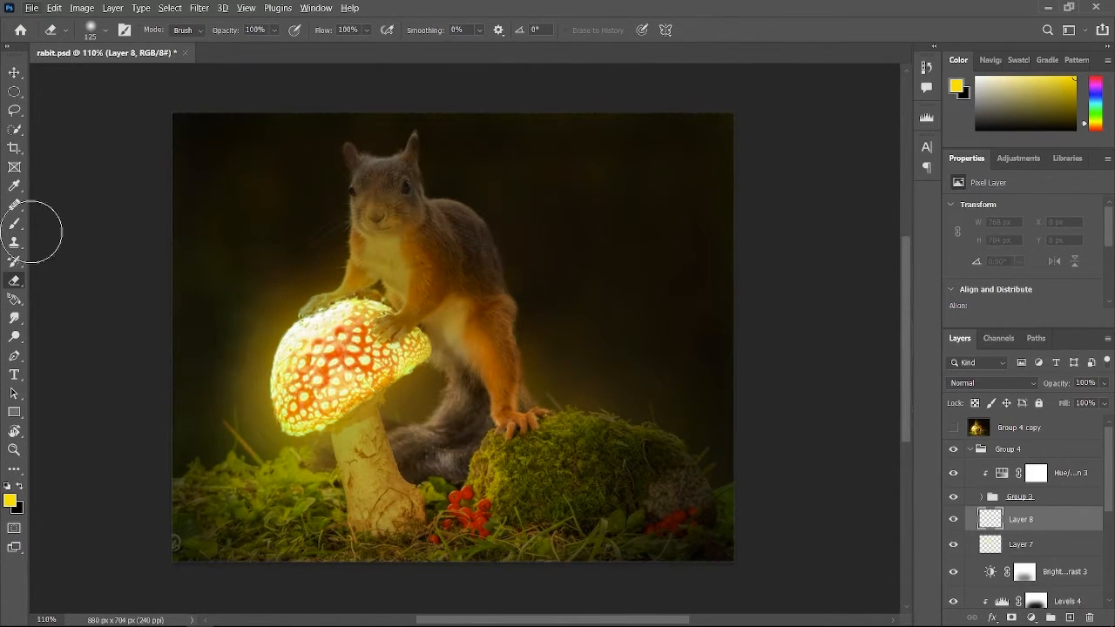
# Step: Paint yellow dots over both of the squirrel's eyes with a size 9 brush, with the layer's blend mode set to Screen
pyautogui.click(15, 224)
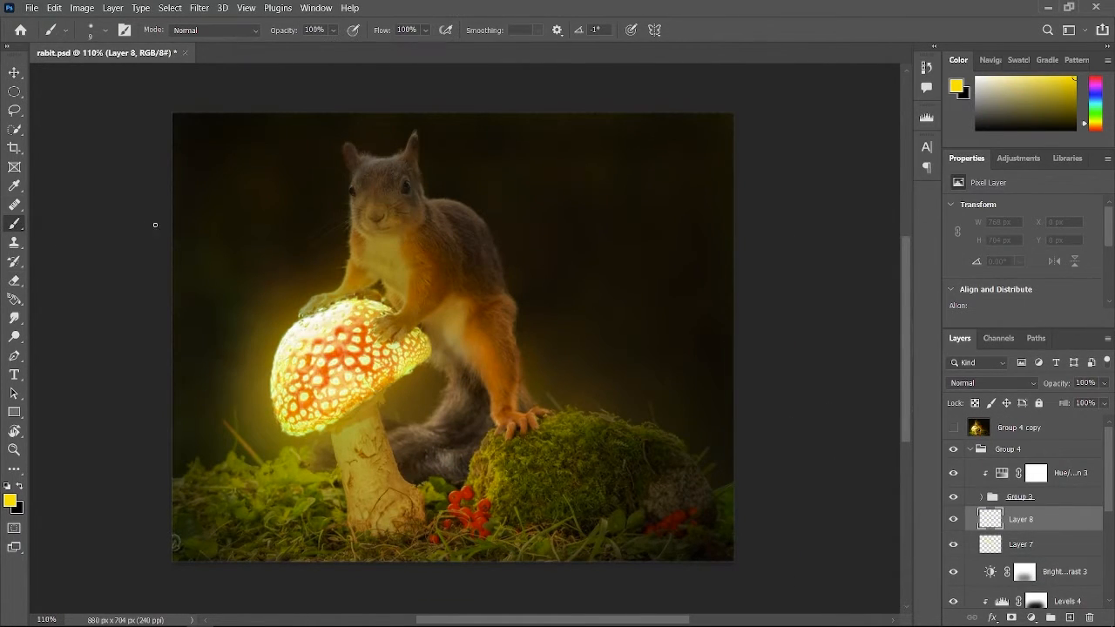
pyautogui.scroll(7, 403, 187)
pyautogui.scroll(-1, 488, 344)
pyautogui.moveTo(469, 344)
pyautogui.mouseDown()
pyautogui.moveTo(443, 333)
pyautogui.moveTo(454, 324)
pyautogui.moveTo(445, 336)
pyautogui.mouseUp()
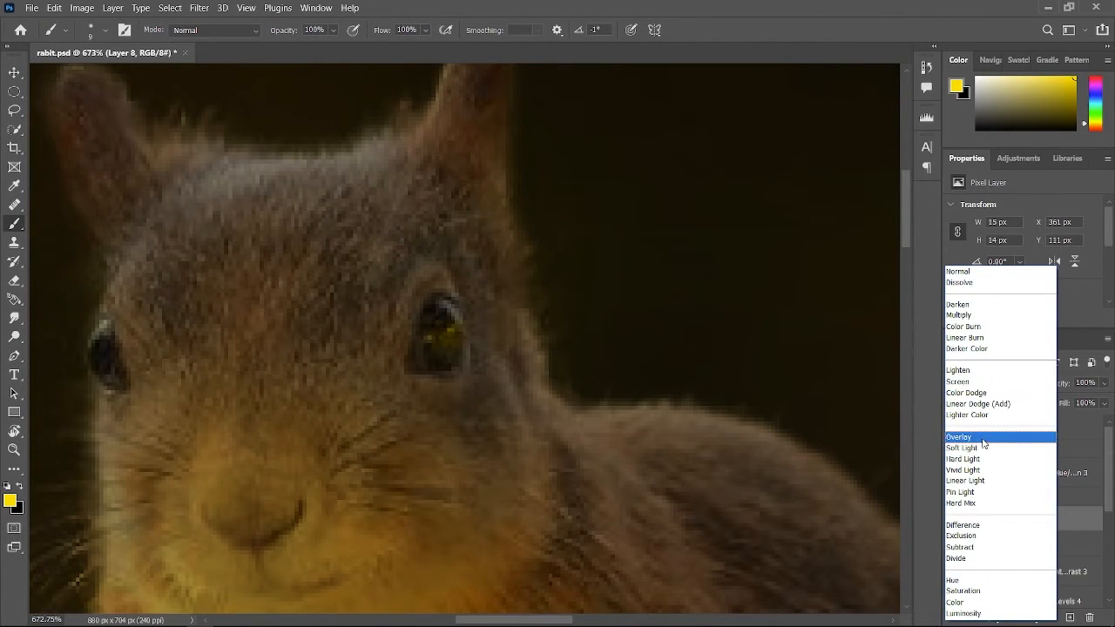
pyautogui.click(988, 382)
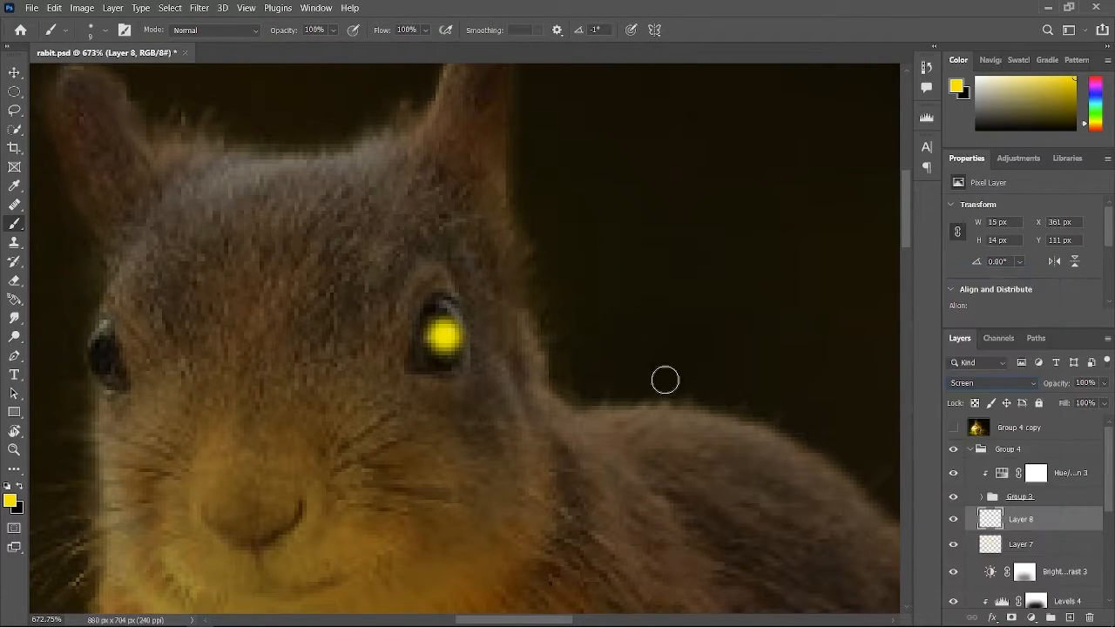
pyautogui.click(101, 356)
pyautogui.scroll(-6, 522, 373)
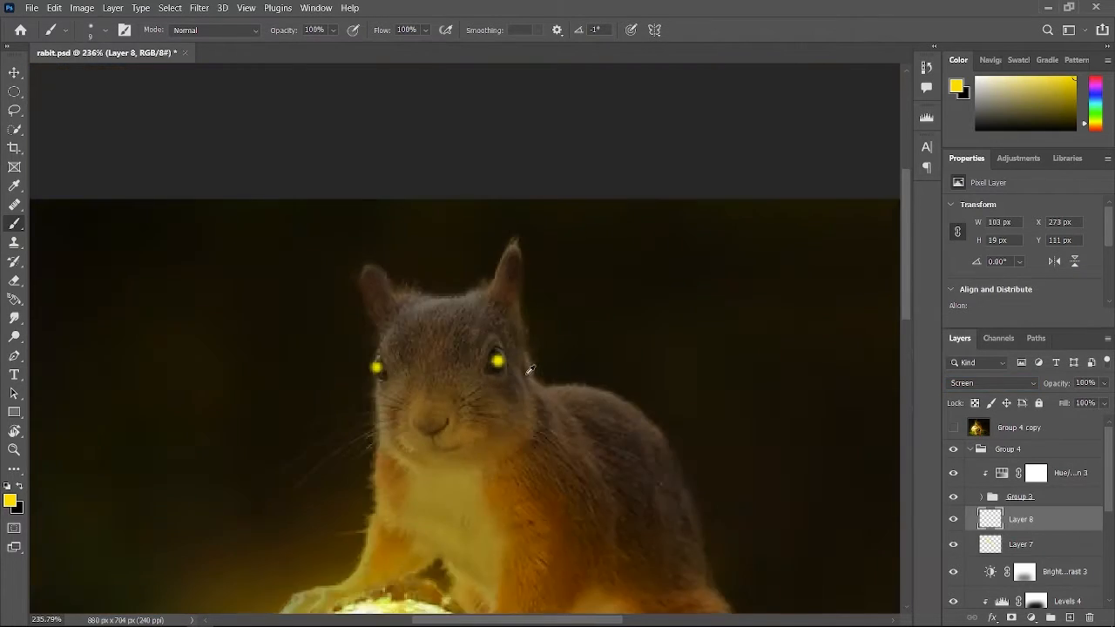
pyautogui.hscroll(3, 522, 373)
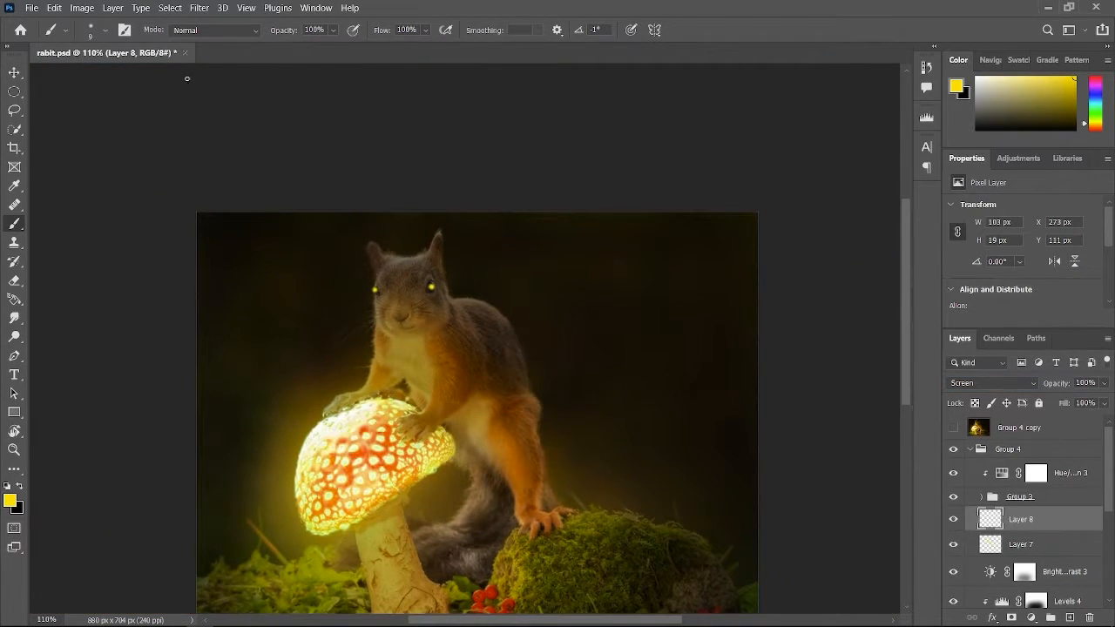
# Step: Soften the yellow eye dots with a small Gaussian Blur and lower Layer 8's opacity to 53%
pyautogui.click(199, 8)
pyautogui.moveTo(261, 217)
pyautogui.click(460, 281)
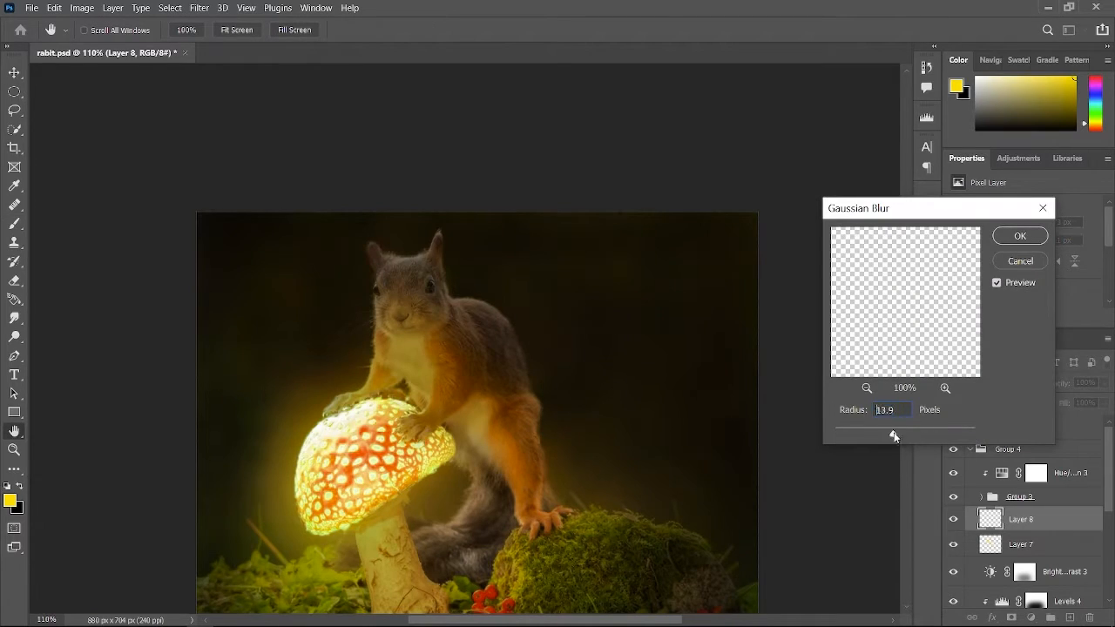
pyautogui.click(1037, 237)
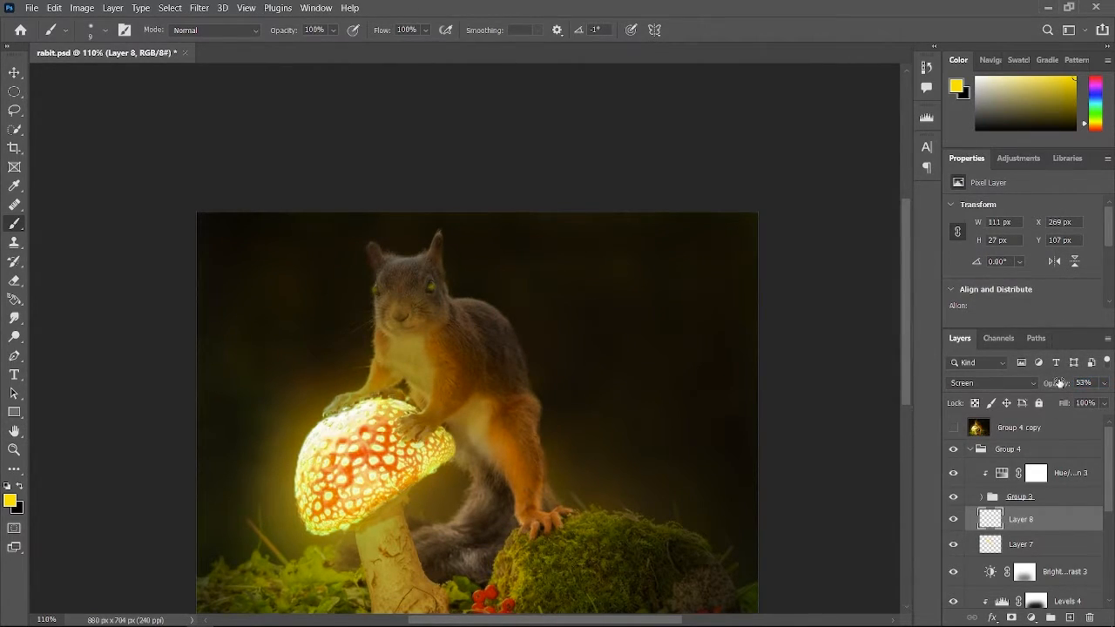
pyautogui.scroll(-2, 627, 410)
pyautogui.scroll(1, 629, 408)
pyautogui.click(1019, 427)
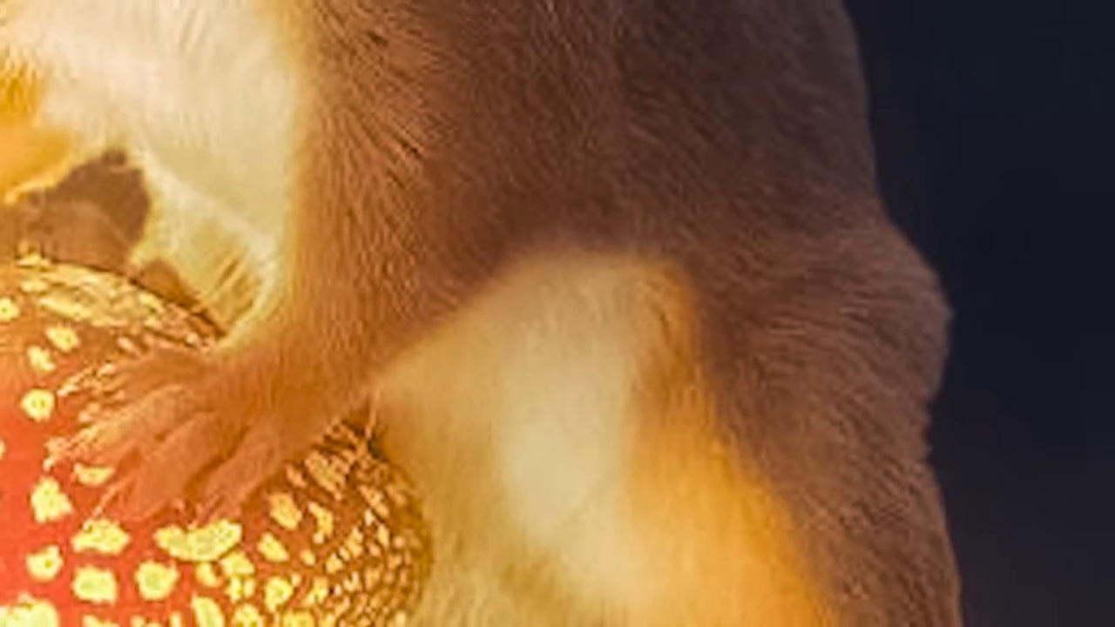